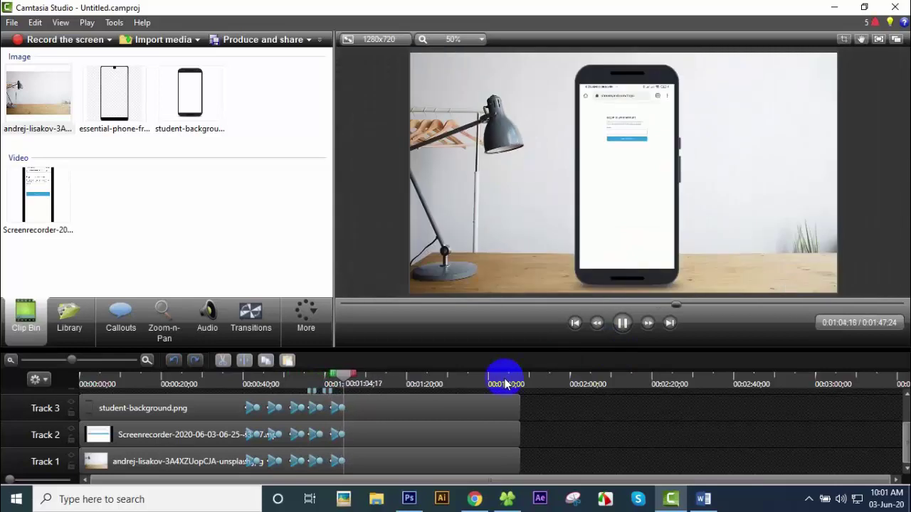
Delete all clips from the timeline and return the playhead to the start.
key(space)
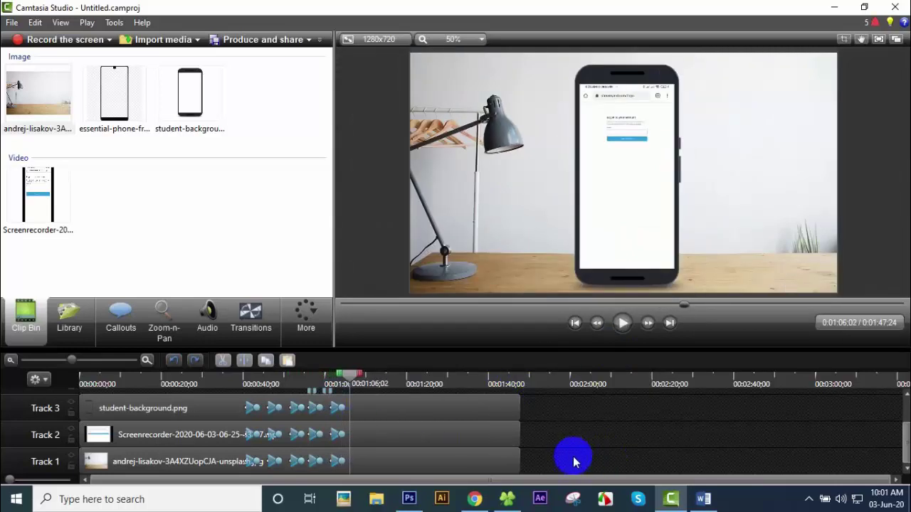
drag(577, 459, 188, 366)
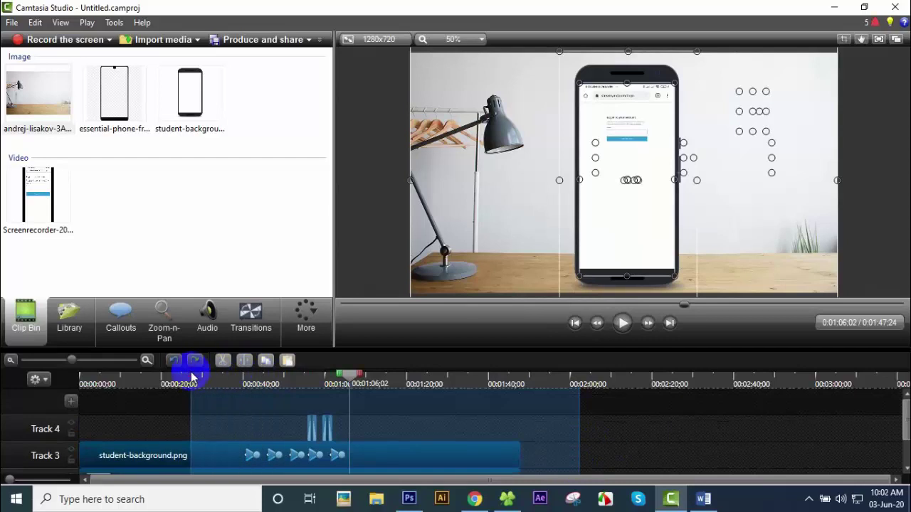
key(Delete)
scroll(225, 456, down, 2)
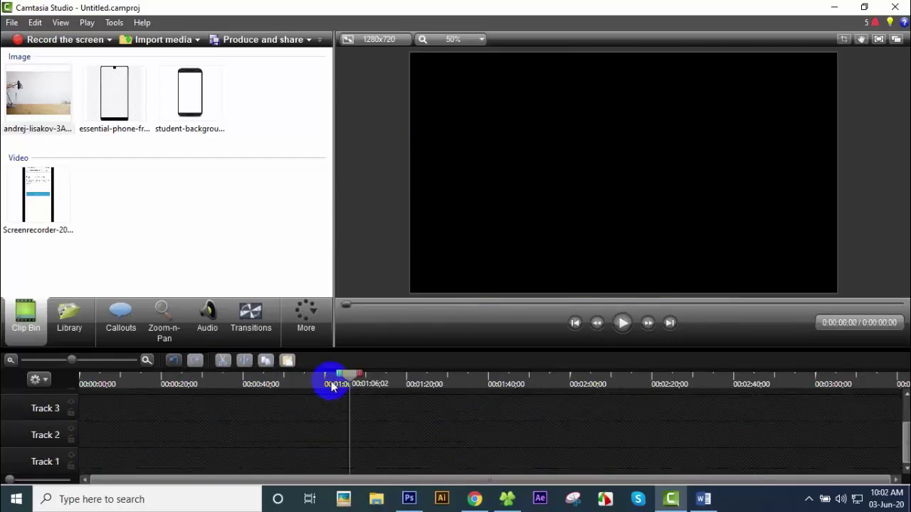
drag(349, 385, 81, 421)
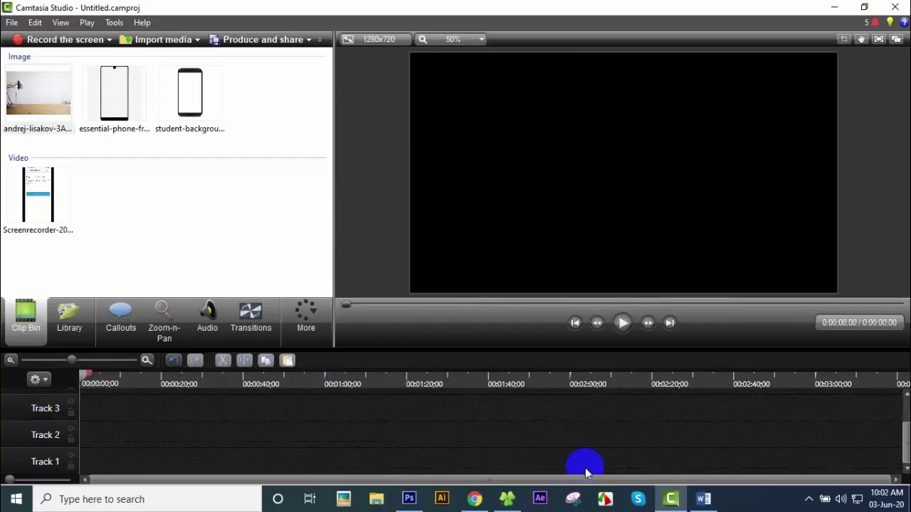
Review the background image, screen recording and phone frame files in the 01 folder in File Explorer, and return to Camtasia Studio.
click(507, 499)
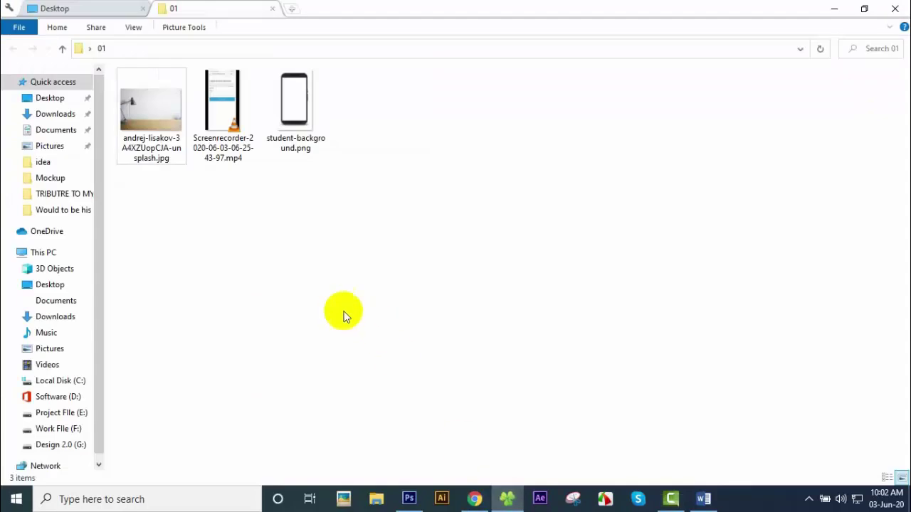
click(310, 247)
click(299, 100)
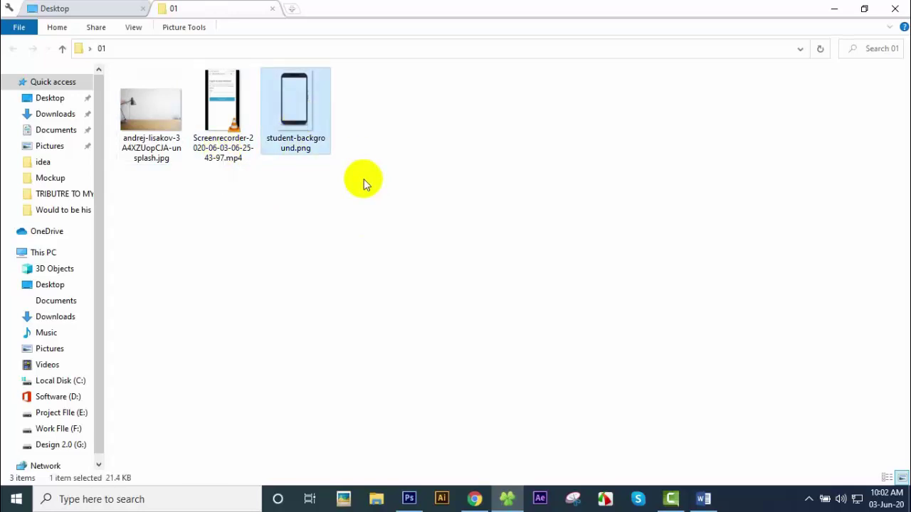
click(237, 242)
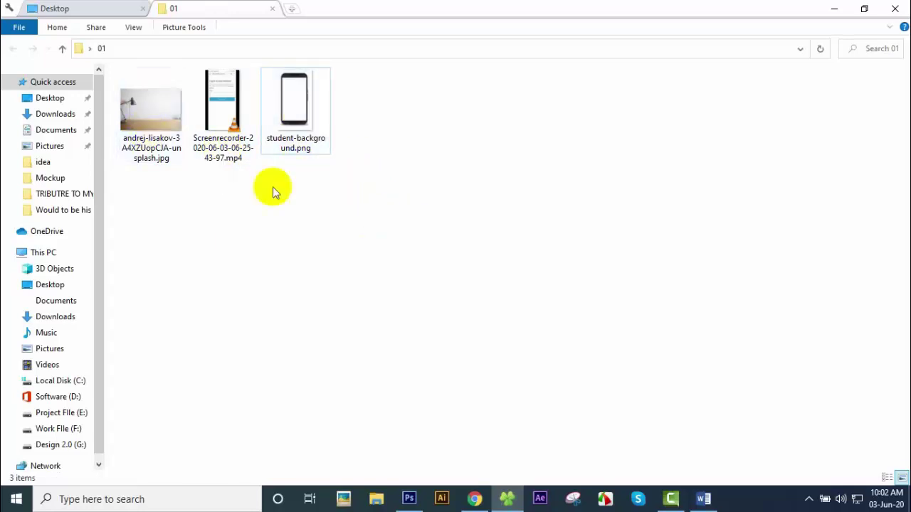
drag(348, 209, 121, 71)
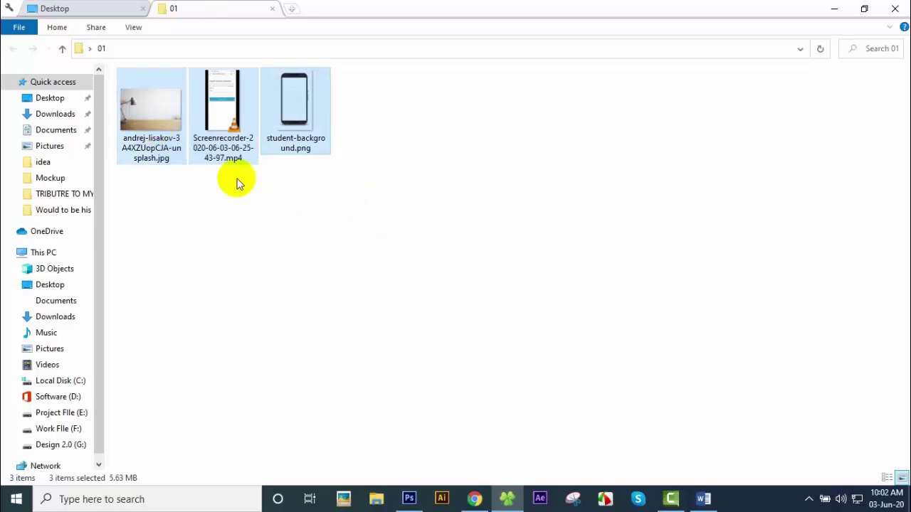
click(671, 499)
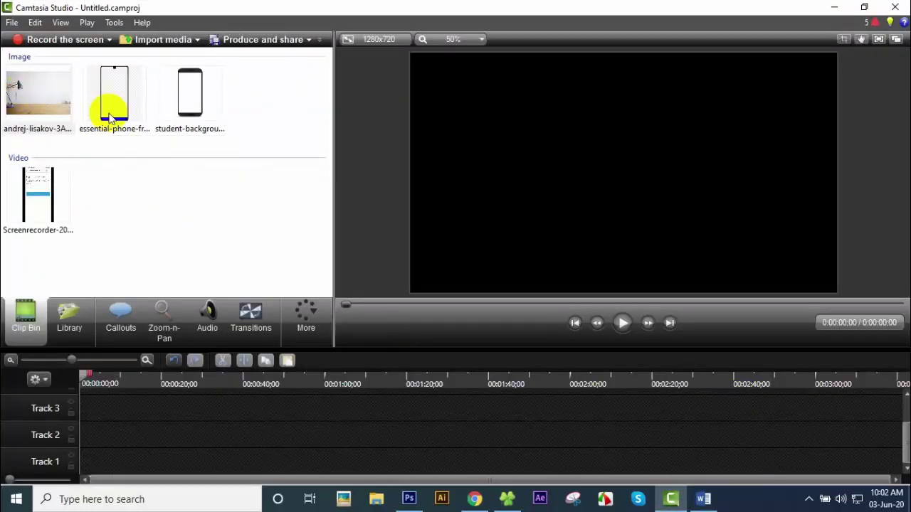
click(188, 180)
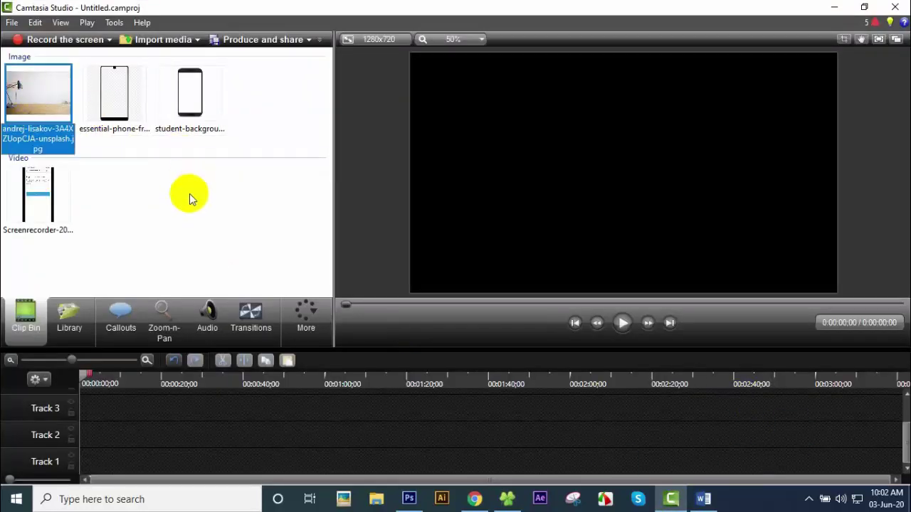
Place the desk background image at the start of Track 1 and the Screenrecorder video at the start of Track 2.
click(48, 98)
drag(38, 89, 116, 463)
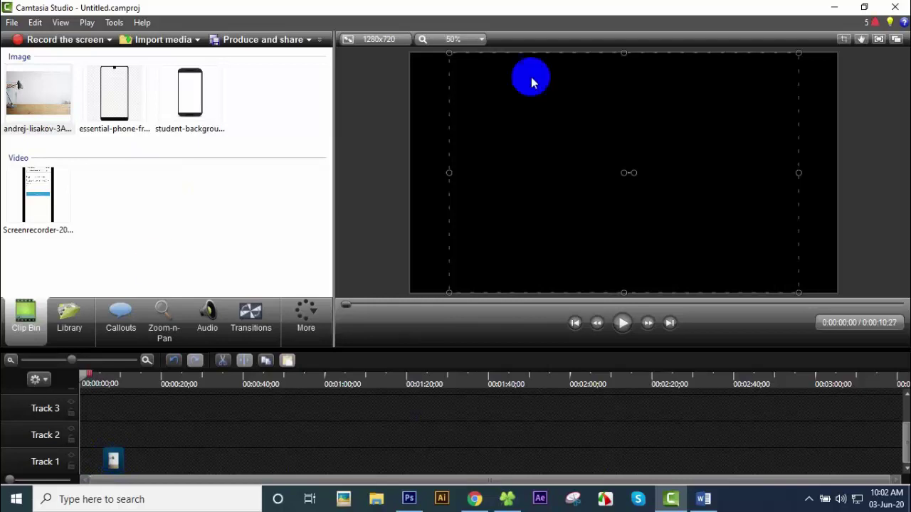
drag(111, 467, 73, 461)
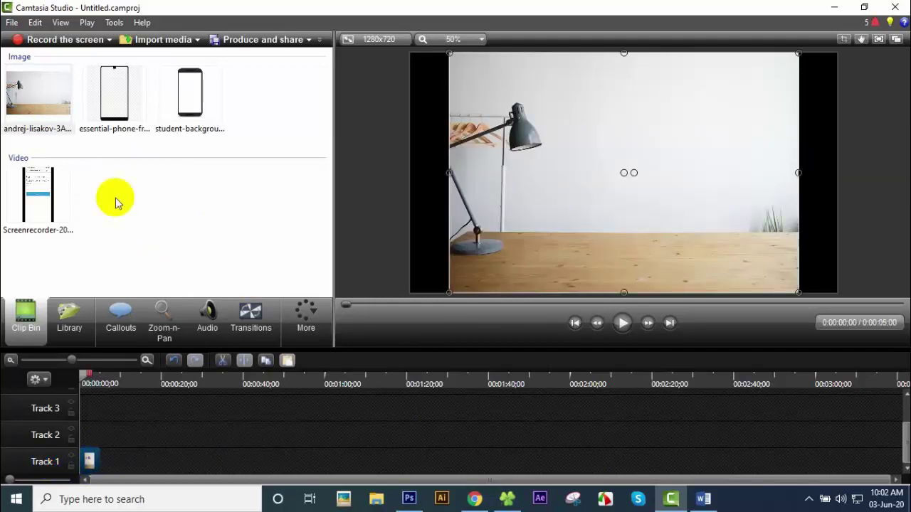
drag(36, 175, 62, 432)
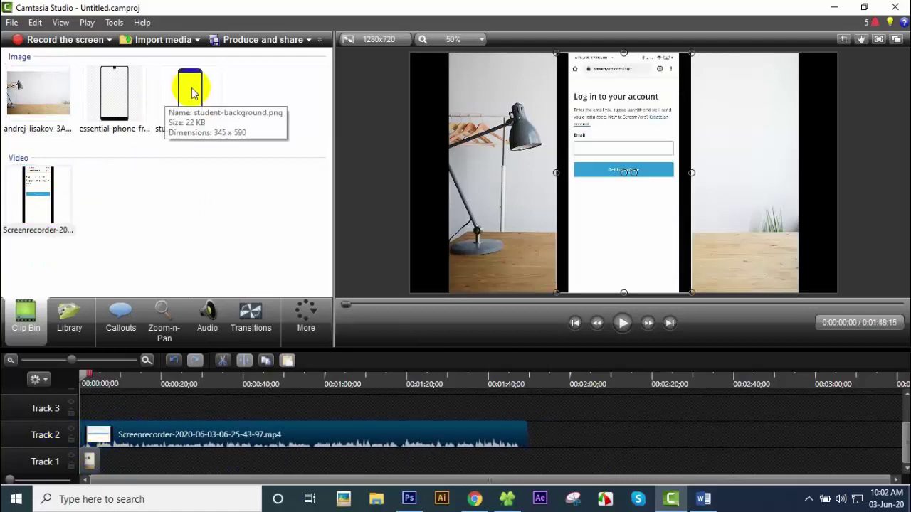
Add student-background.png to Track 3 and extend the background image on Track 1 to match the screen recording's length.
drag(192, 92, 526, 417)
click(98, 459)
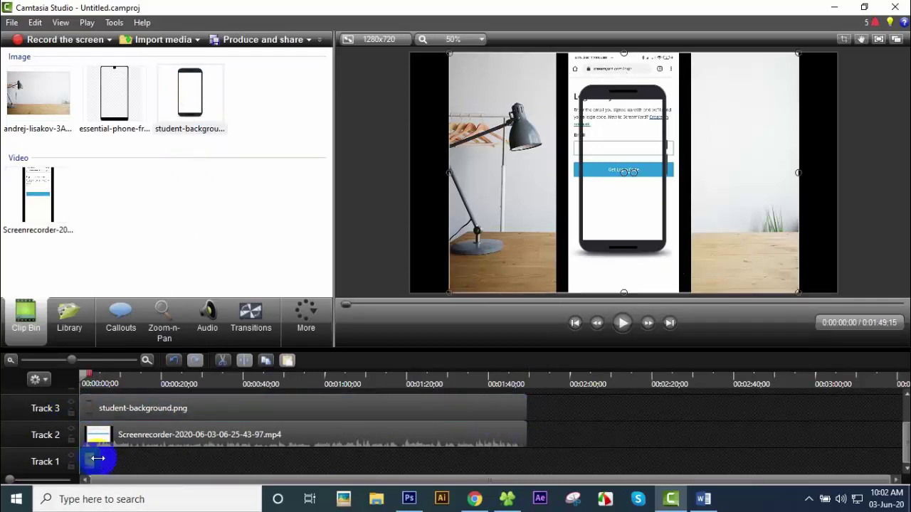
drag(96, 459, 529, 455)
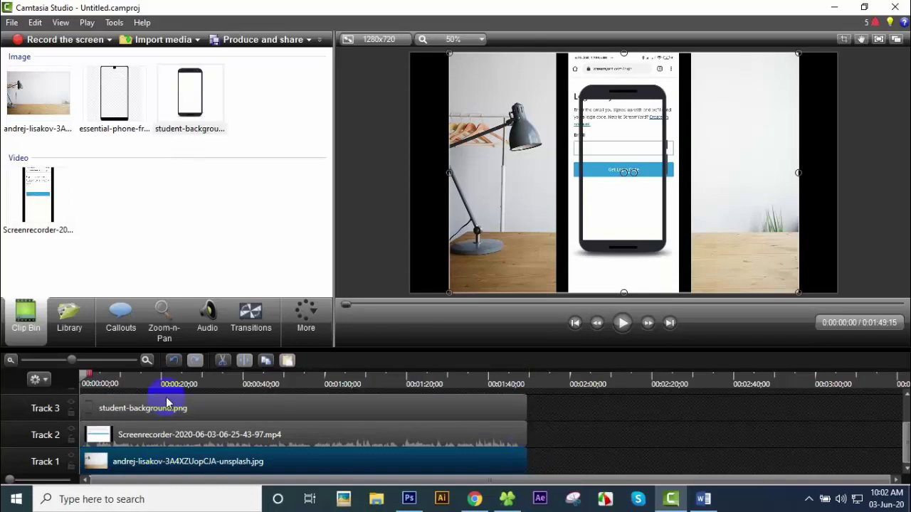
Enlarge the desk background image from opposite corners until it covers the whole canvas.
click(479, 246)
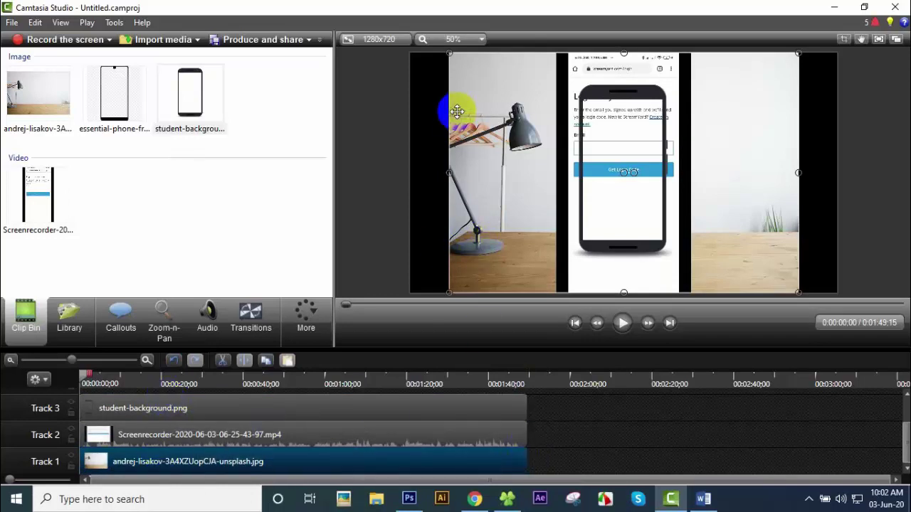
scroll(596, 180, down, 2)
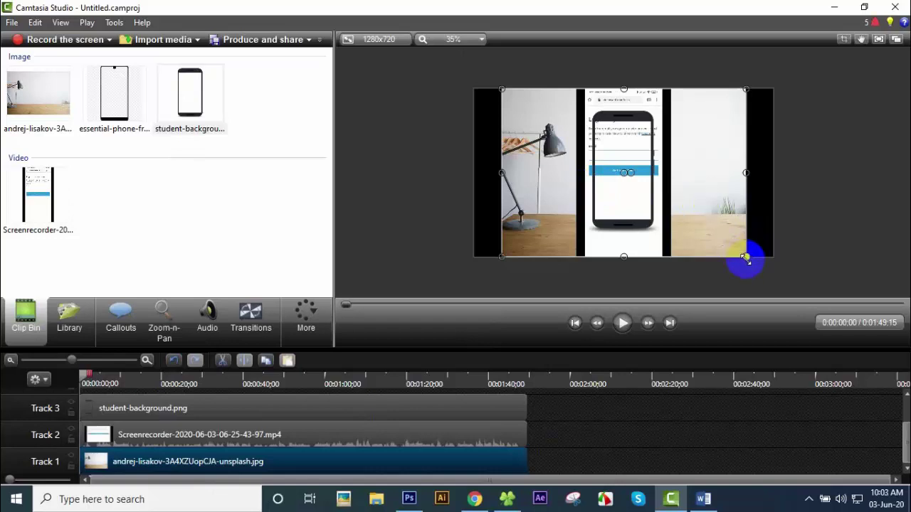
drag(745, 258, 781, 280)
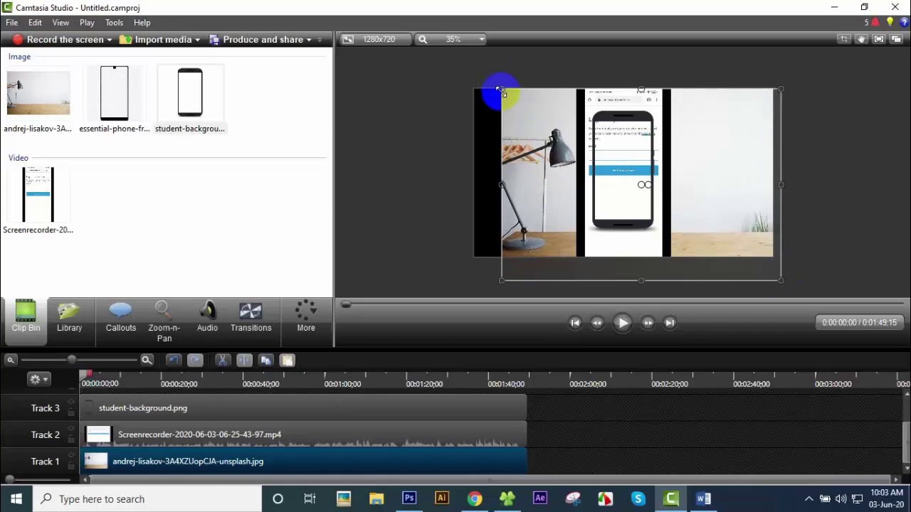
drag(500, 91, 468, 83)
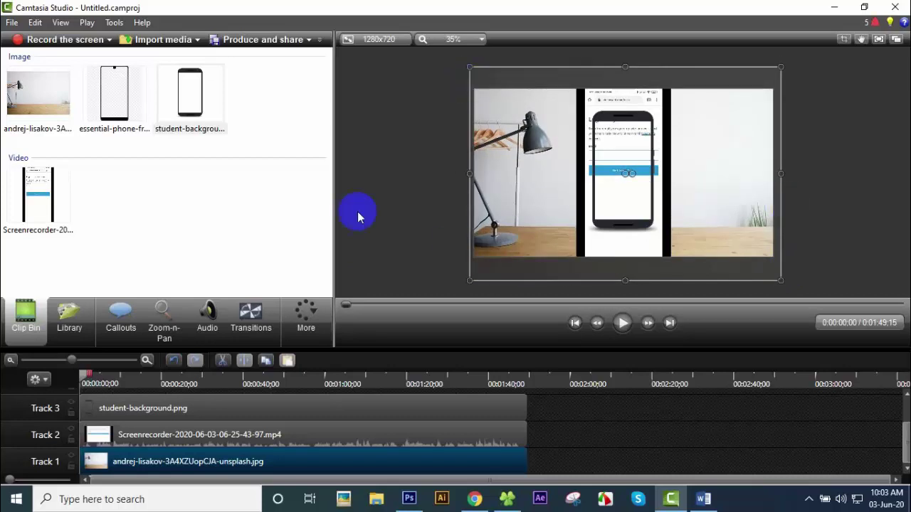
Check the width and height in the project's editing dimensions without changing them.
click(372, 38)
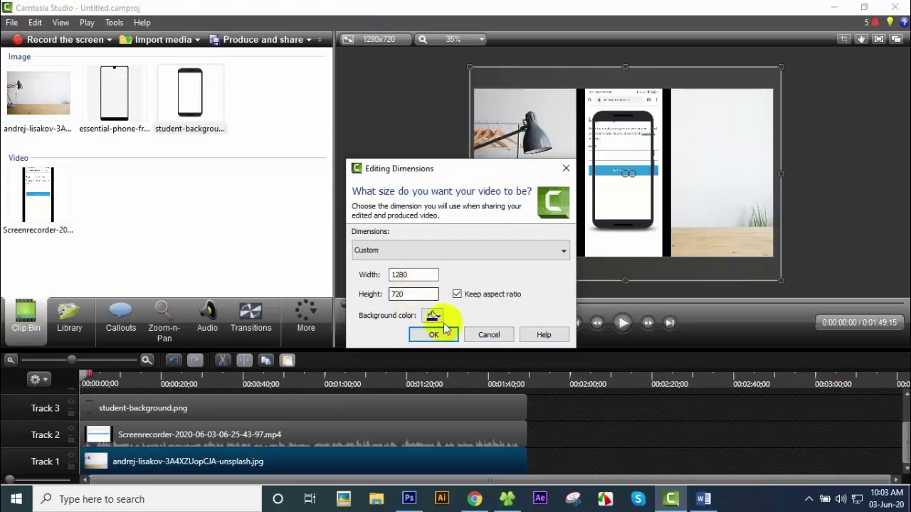
click(473, 334)
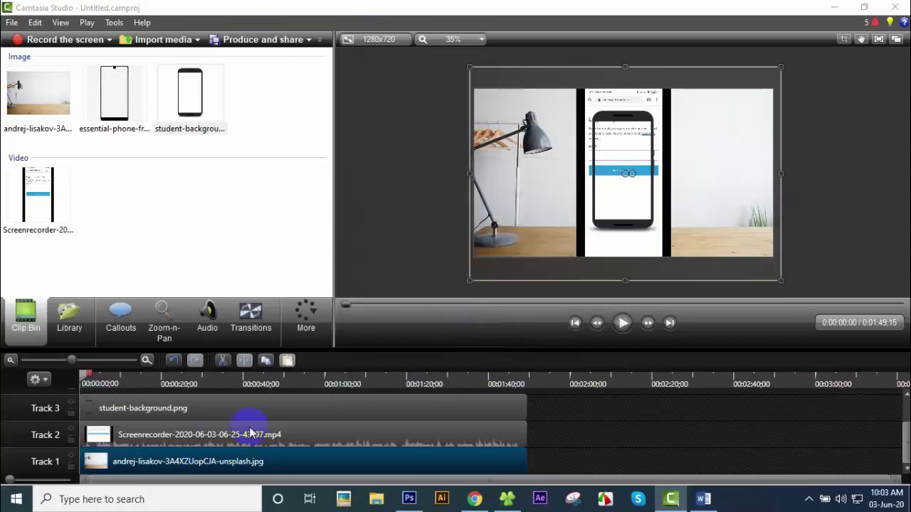
click(577, 431)
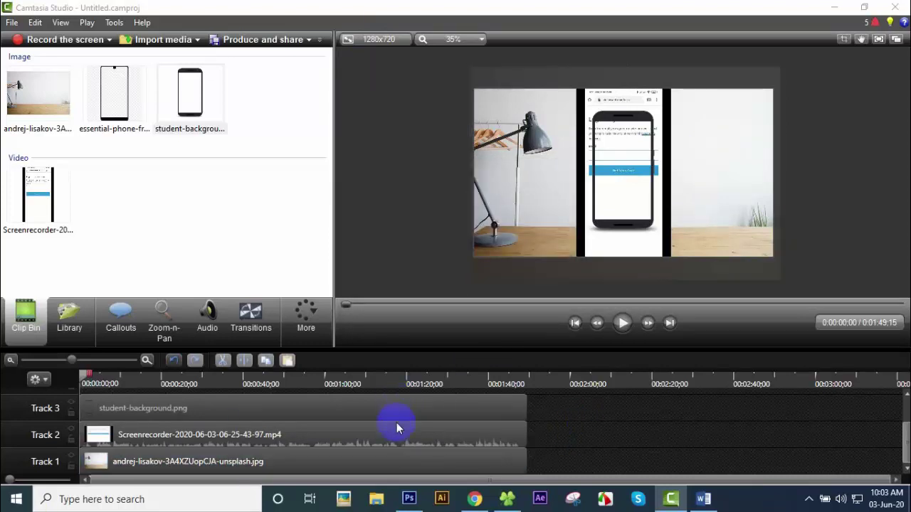
Scale the screen recording on Track 2 down to nearly the height of the phone frame.
click(394, 434)
click(644, 217)
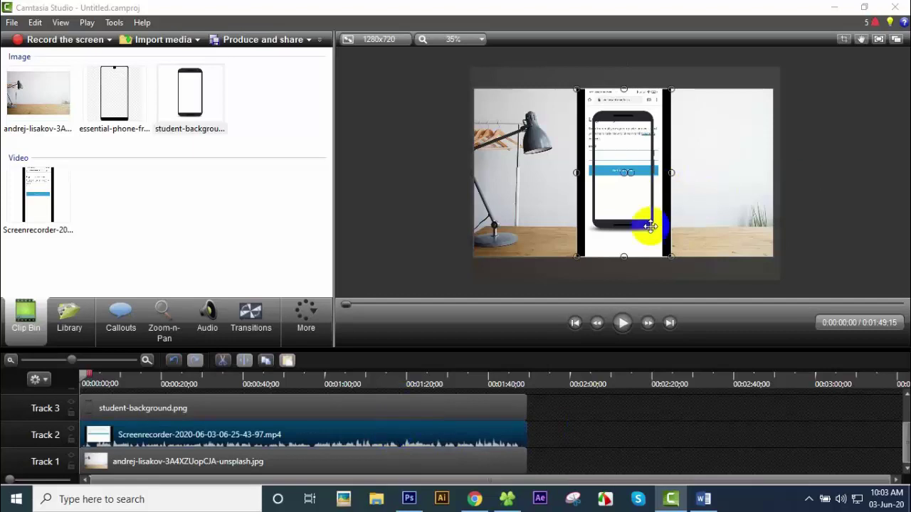
click(670, 255)
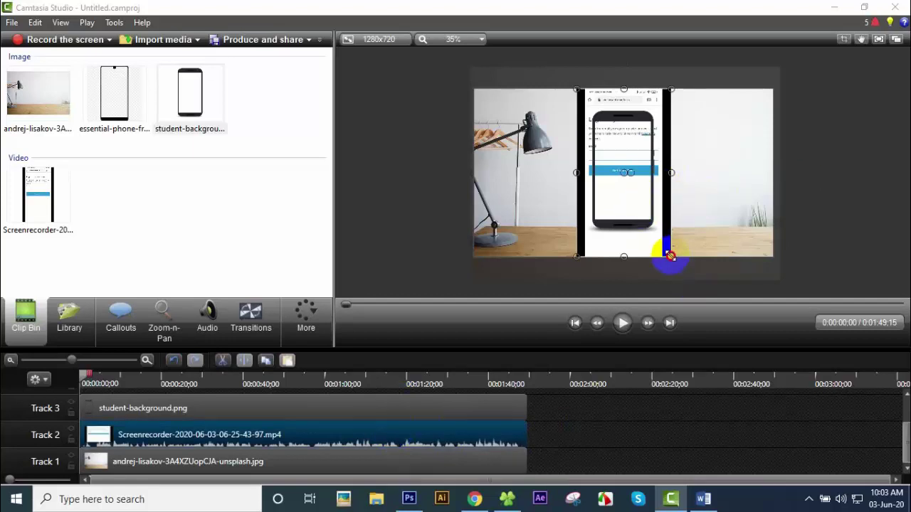
drag(671, 255, 644, 225)
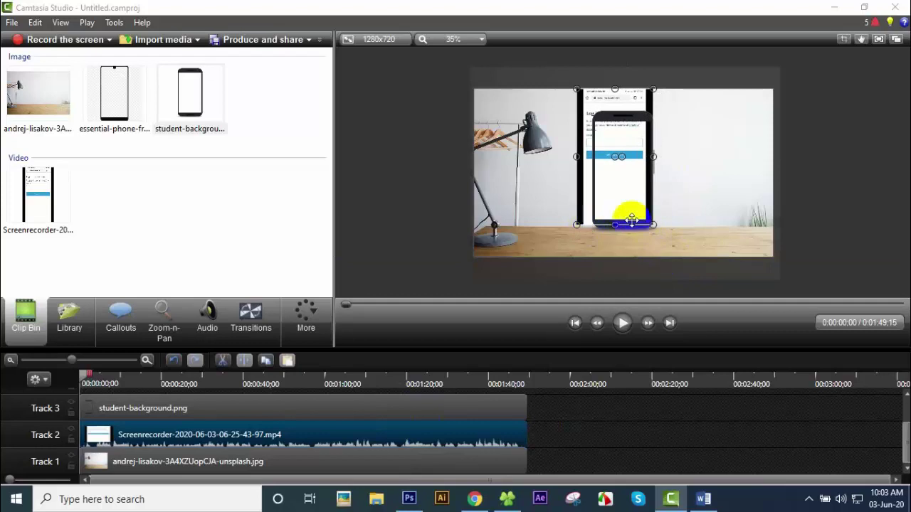
Move the phone frame down onto the desk, and shrink and reposition the screen recording behind it.
drag(633, 202, 622, 218)
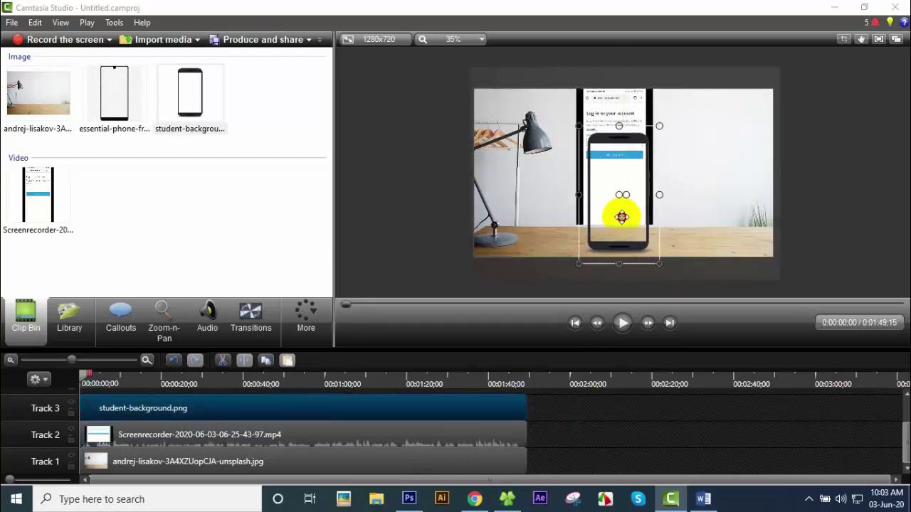
click(352, 435)
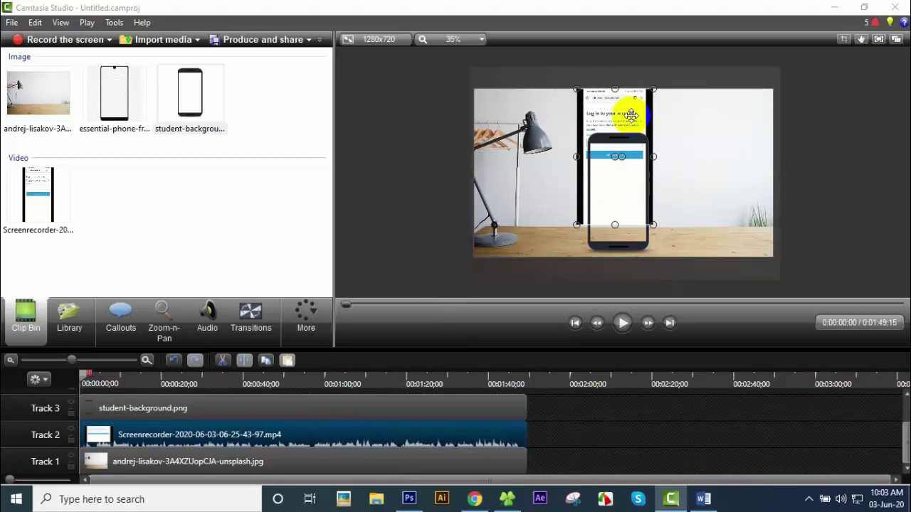
drag(633, 112, 647, 136)
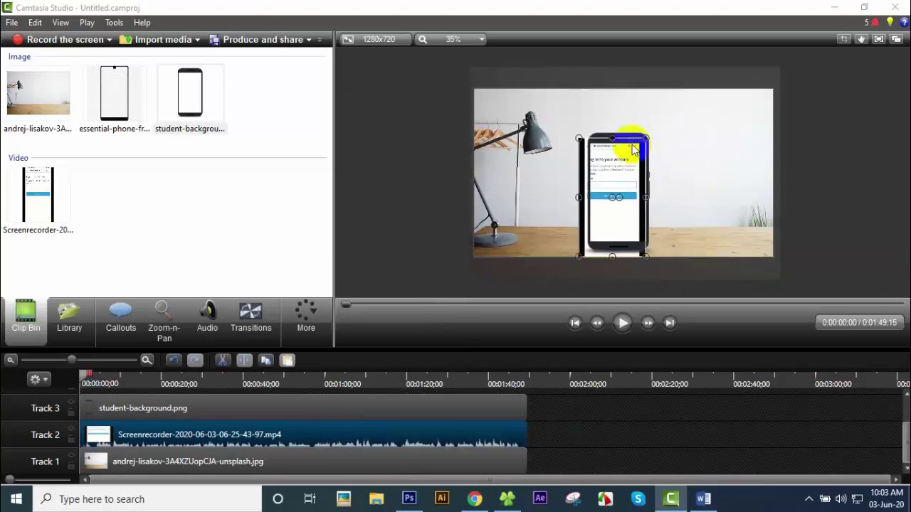
Enlarge the phone frame on Track 3 to almost the full canvas height and shift it slightly left over the recording.
click(246, 401)
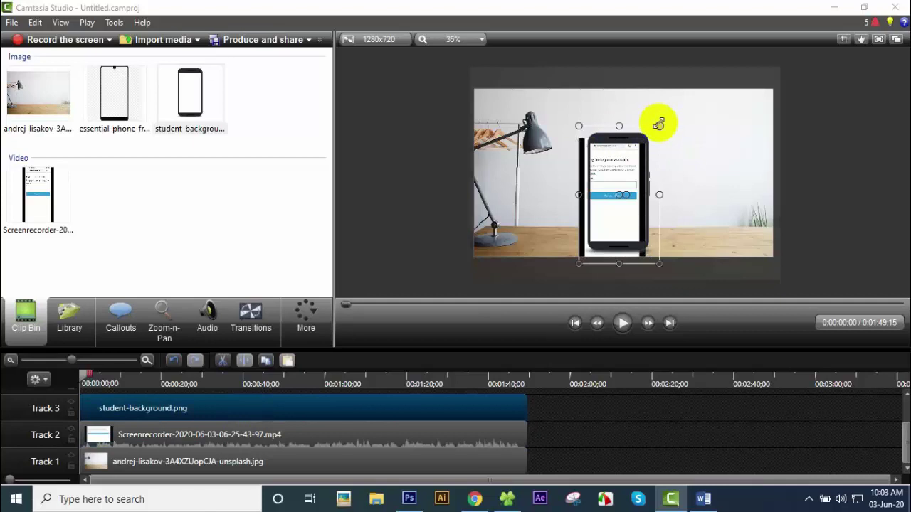
drag(660, 125, 688, 102)
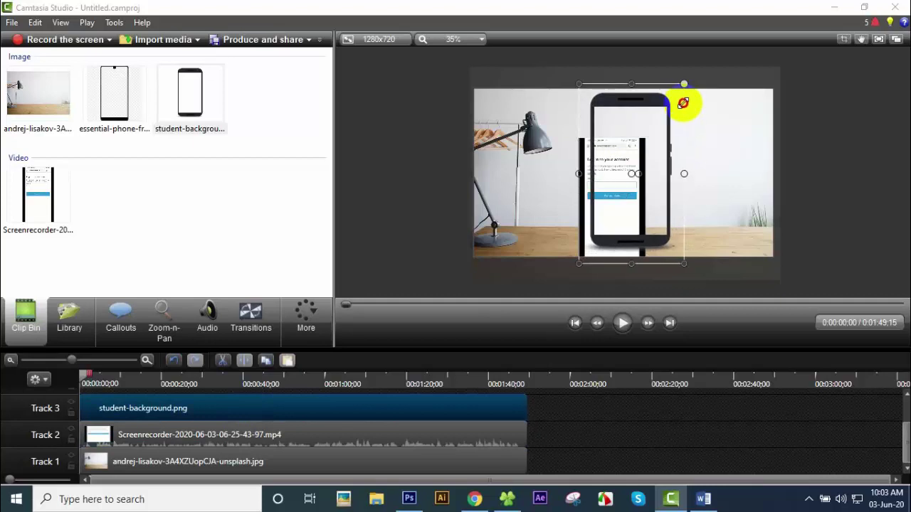
click(339, 431)
mouse_move(620, 173)
mouse_down()
mouse_move(631, 153)
mouse_move(622, 168)
mouse_move(612, 172)
mouse_move(612, 163)
mouse_move(607, 174)
mouse_move(615, 156)
mouse_move(602, 174)
mouse_up()
Lock Track 3 so the phone frame stays fixed while the screen recording beneath it is edited.
click(420, 432)
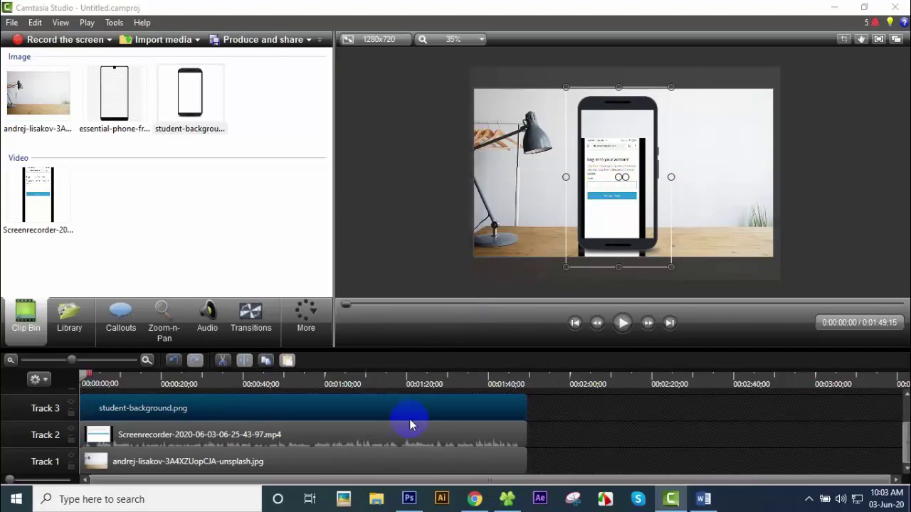
click(391, 459)
click(357, 431)
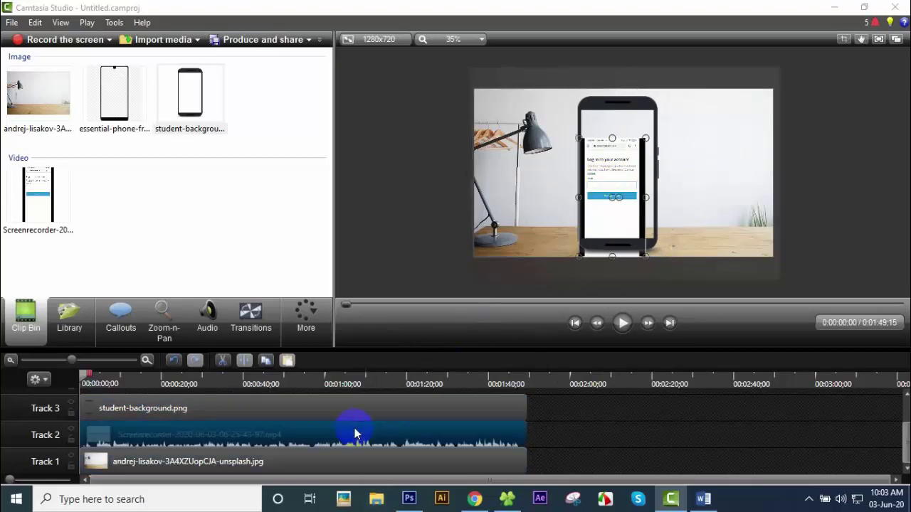
scroll(632, 167, up, 2)
drag(578, 142, 617, 145)
click(464, 440)
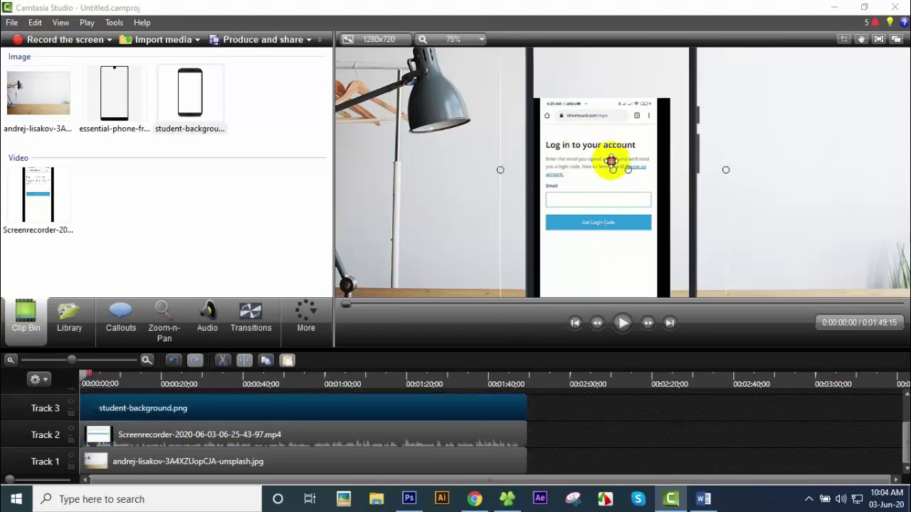
click(344, 440)
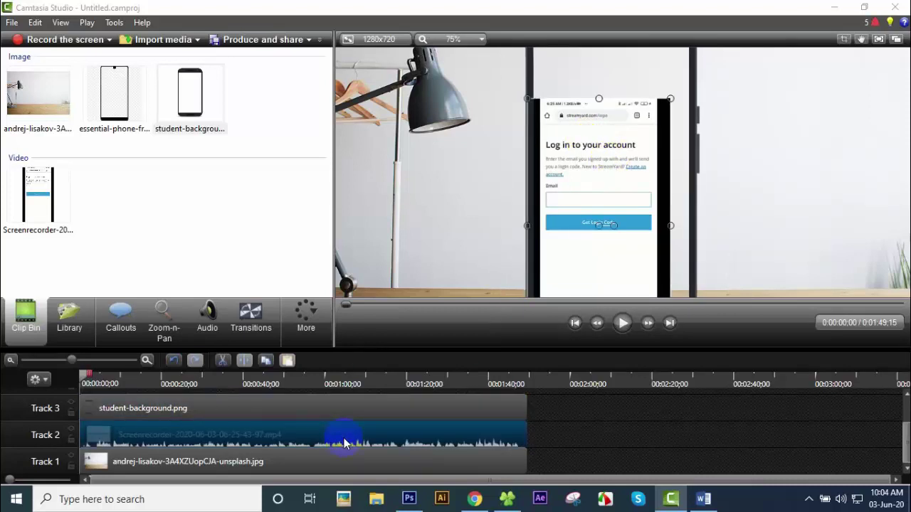
click(326, 405)
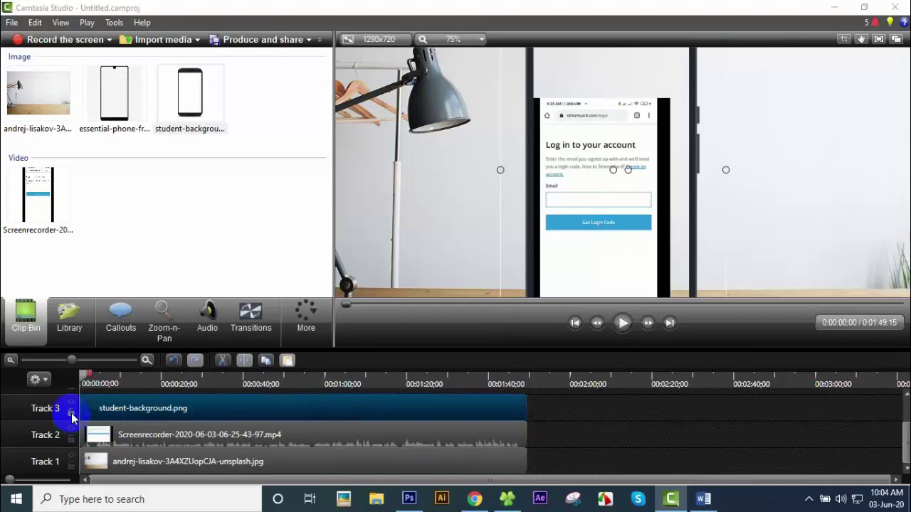
click(71, 413)
Move the screen recording on Track 2 so its upper-left corner meets that of the phone frame's display area.
click(381, 440)
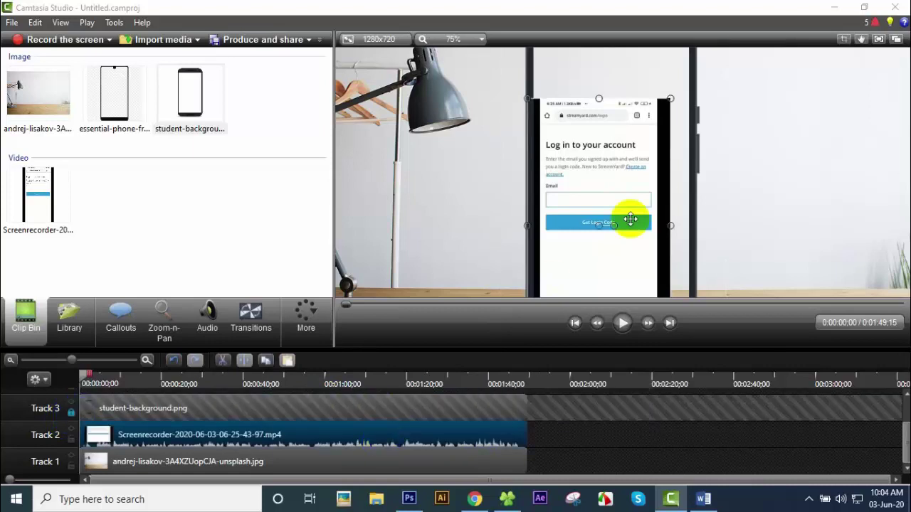
scroll(631, 219, up, 1)
scroll(631, 219, down, 3)
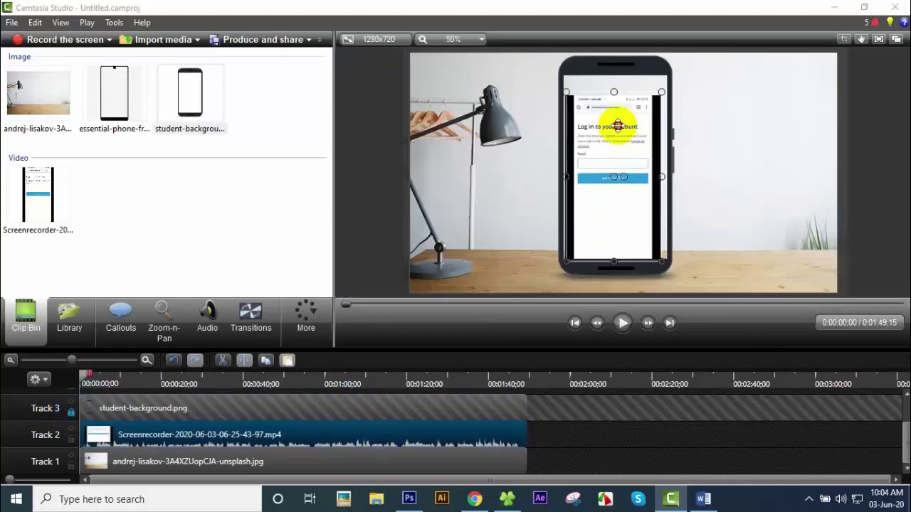
mouse_move(618, 126)
mouse_down()
mouse_move(617, 106)
mouse_move(609, 111)
mouse_up()
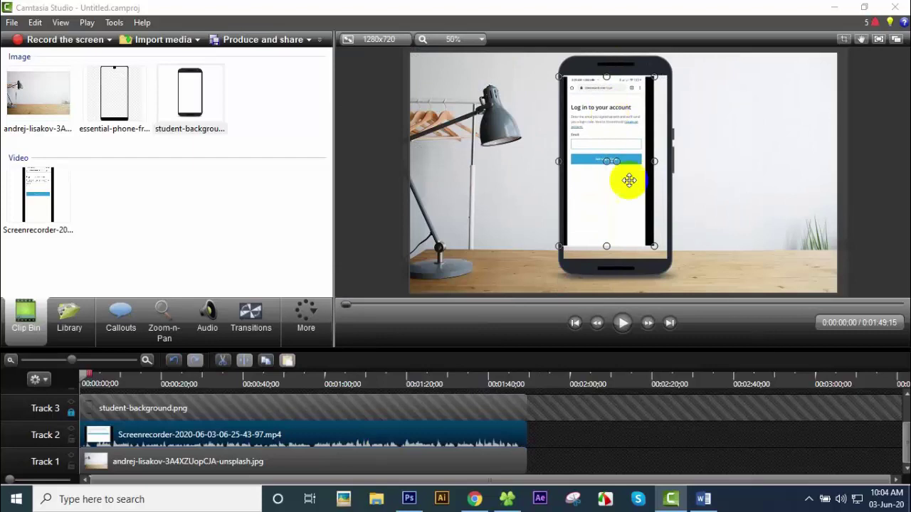
Enlarge the screen recording proportionally to slightly wider than the phone frame and nudge it left to centre it behind the frame.
drag(654, 246, 667, 254)
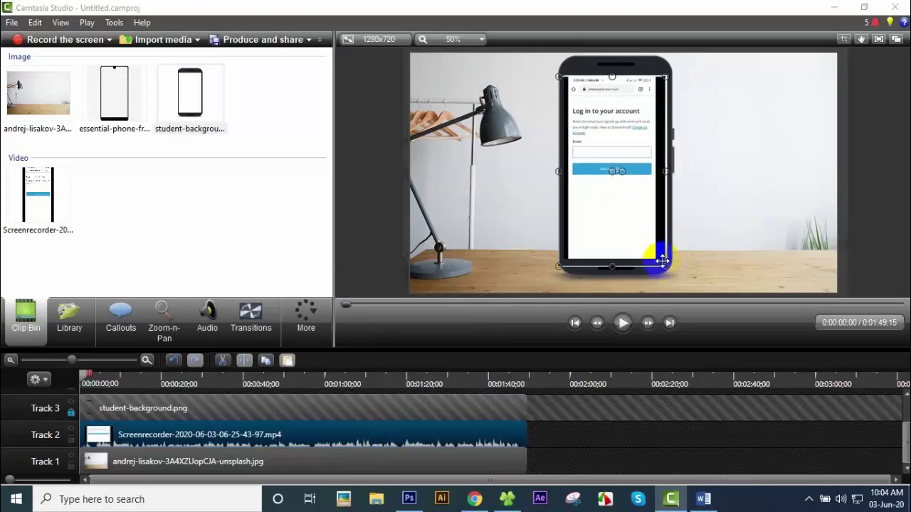
drag(643, 237, 646, 234)
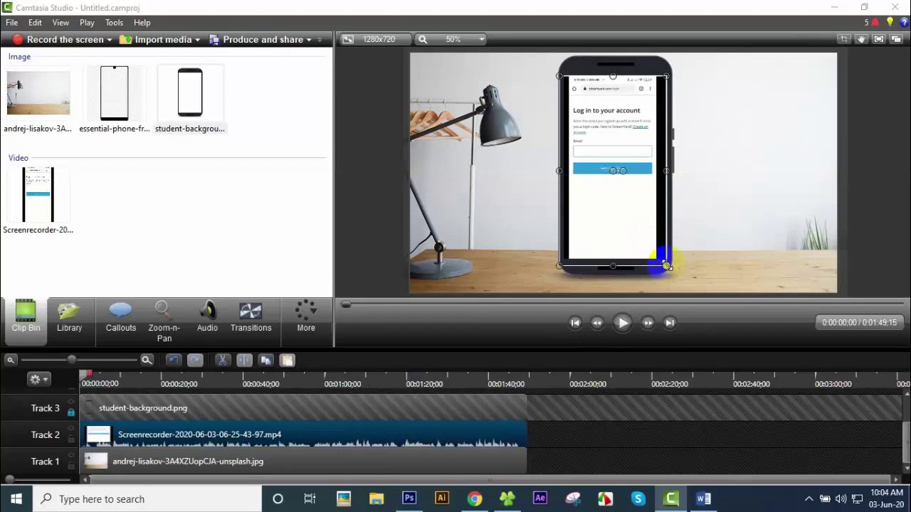
drag(666, 266, 676, 269)
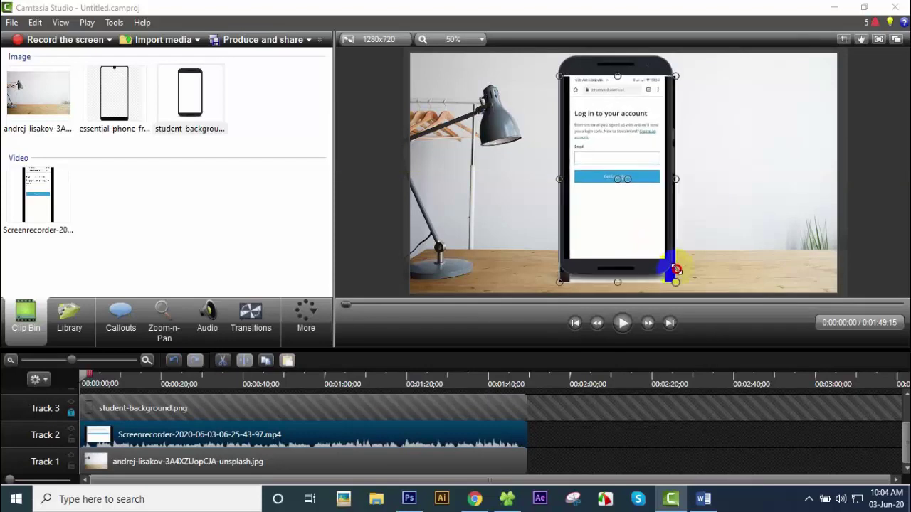
click(597, 271)
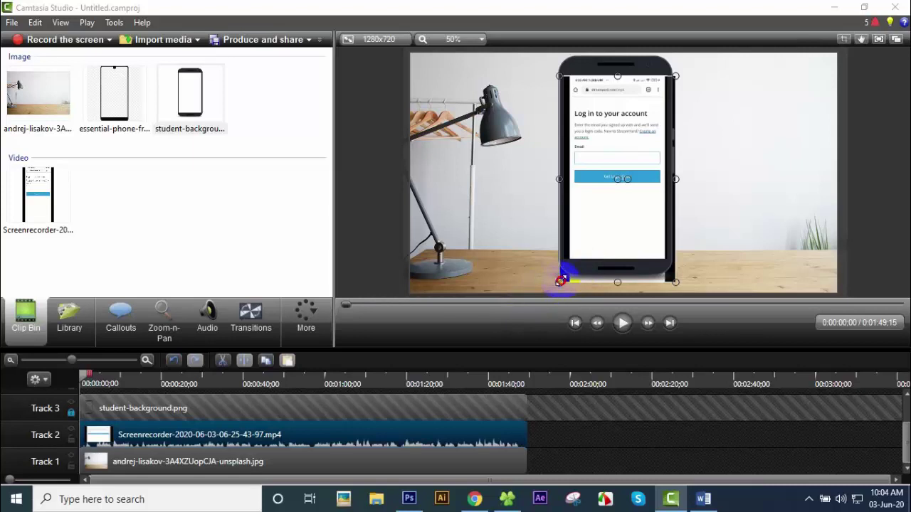
drag(615, 210, 612, 210)
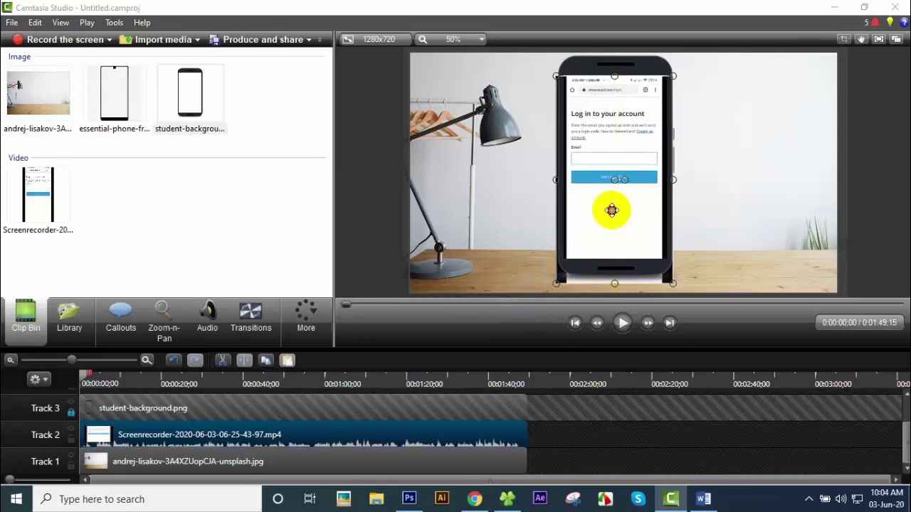
Reselect the screen recording on Track 2, move it up to the canvas's vertical centre and inspect its fit behind the phone frame.
click(741, 259)
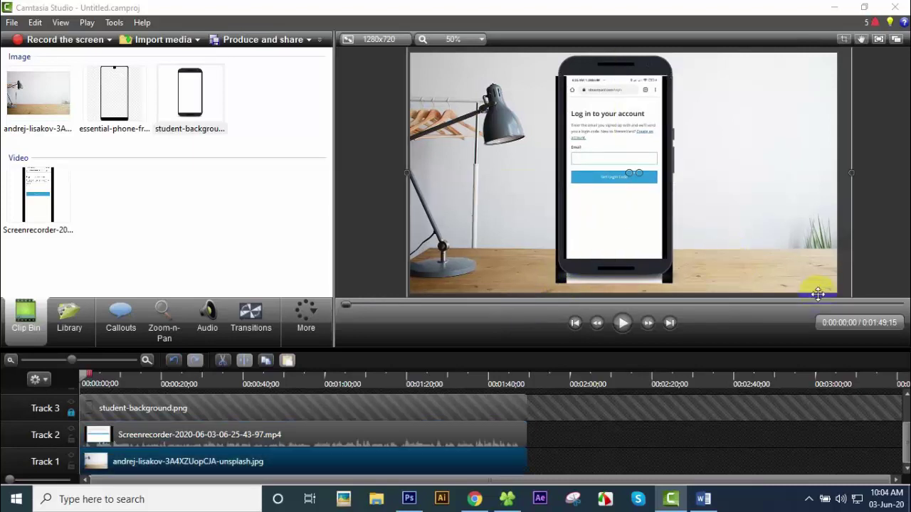
click(887, 246)
click(614, 179)
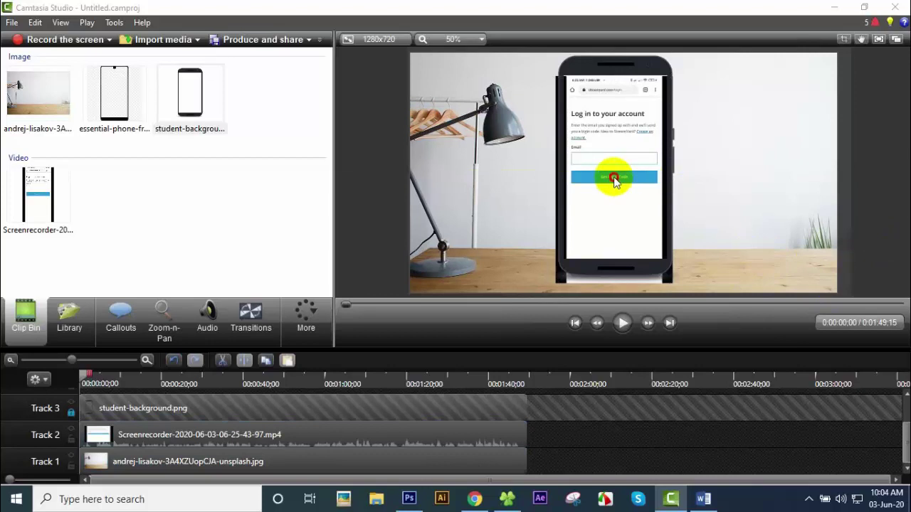
click(358, 443)
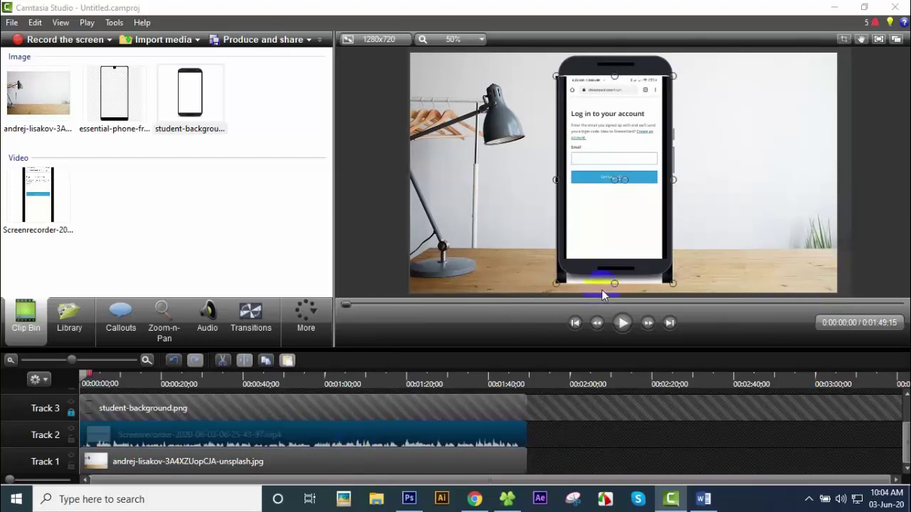
drag(633, 205, 632, 198)
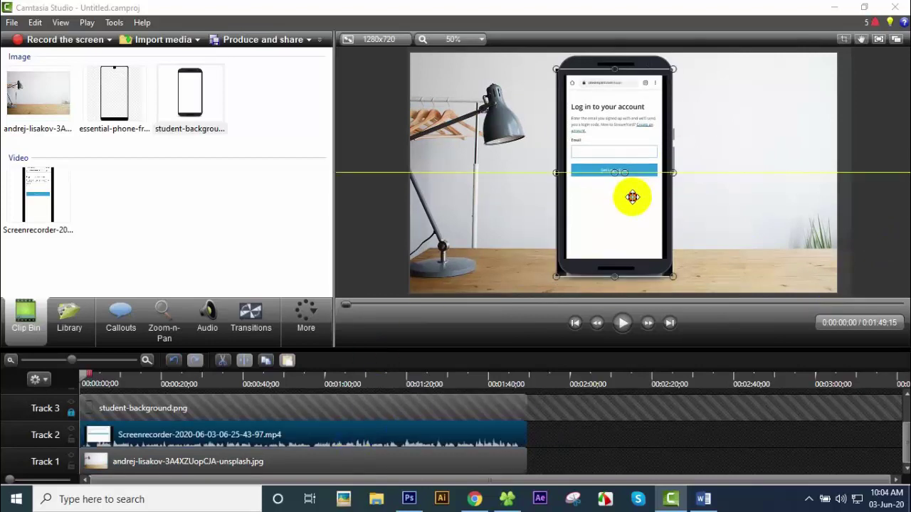
scroll(669, 223, up, 3)
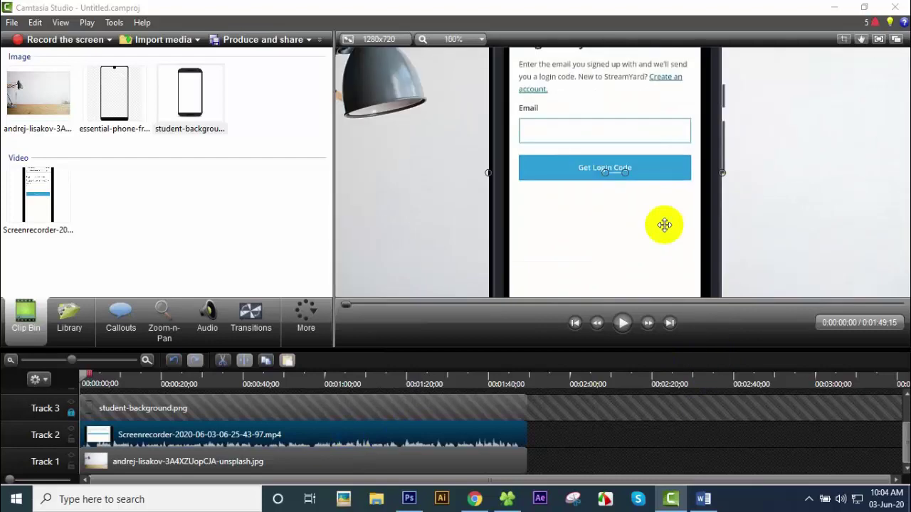
scroll(517, 248, up, 3)
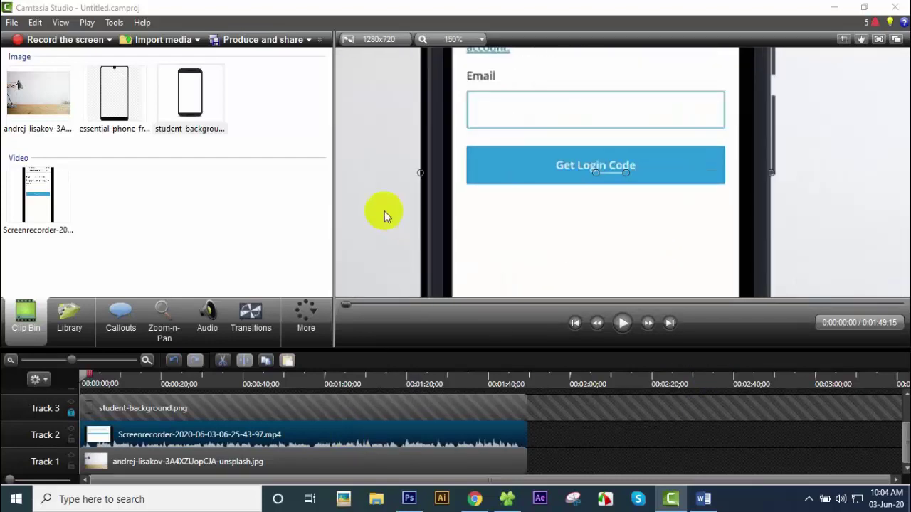
scroll(443, 204, down, 6)
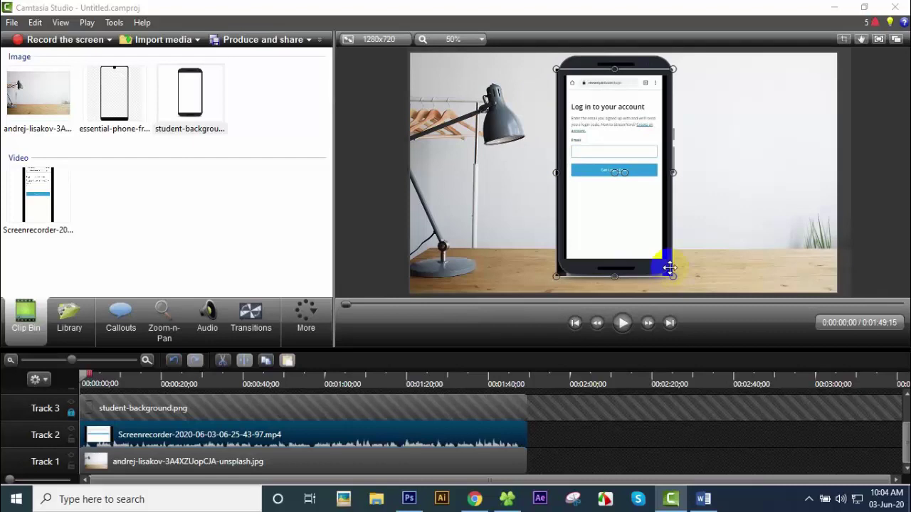
Crop the screen recording's edges so nothing extends beyond the phone frame, and nudge the recording slightly into place.
click(844, 40)
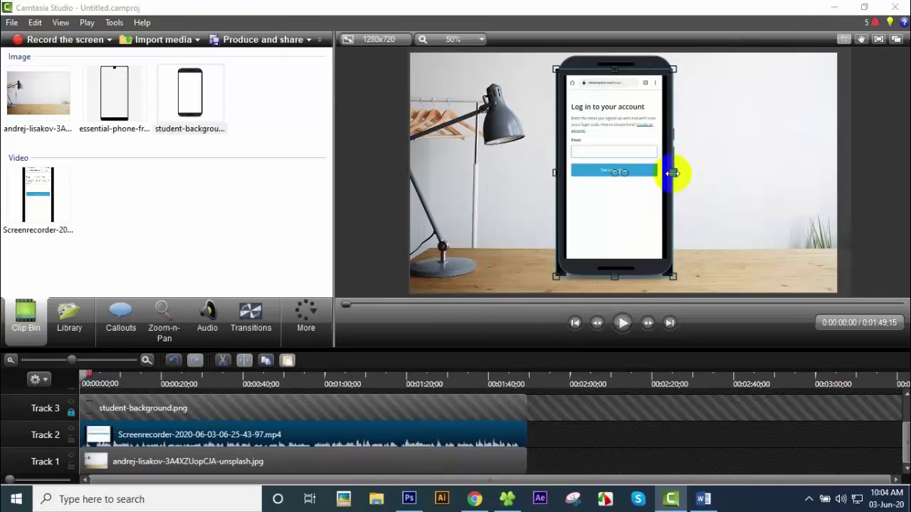
drag(673, 173, 664, 173)
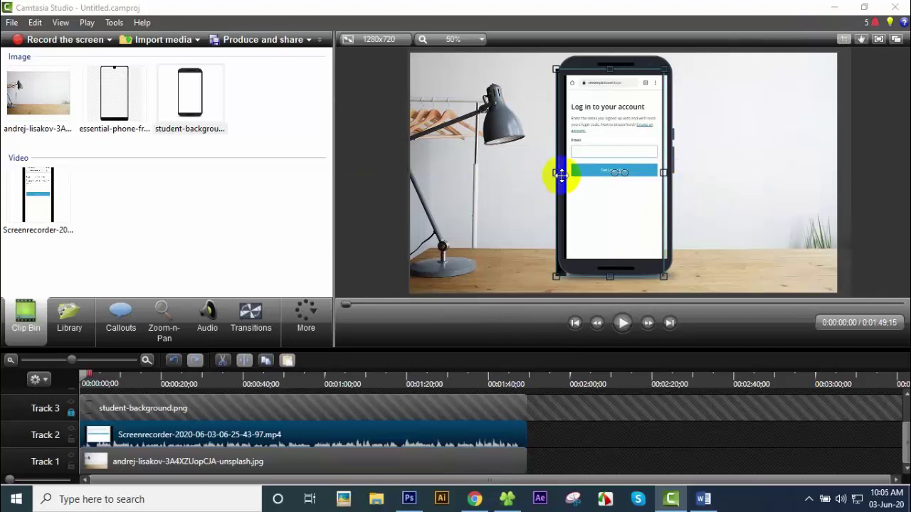
drag(555, 173, 562, 173)
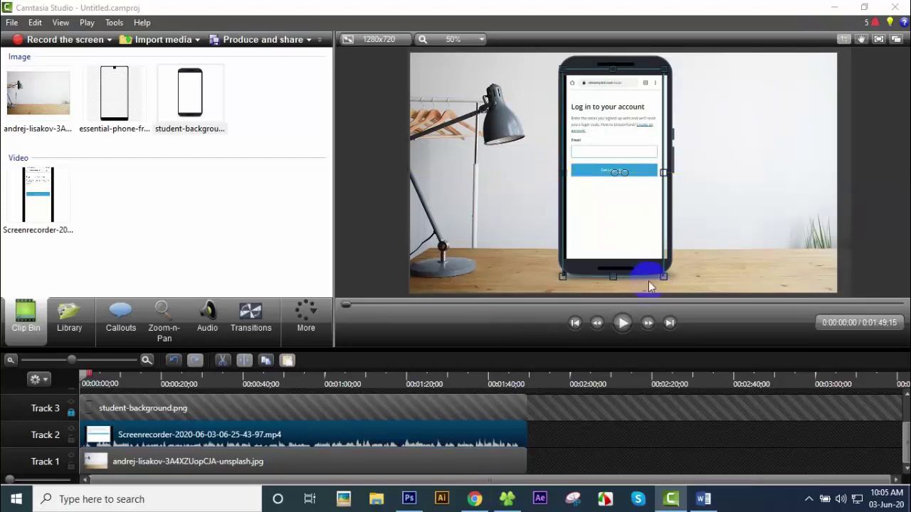
drag(613, 275, 613, 264)
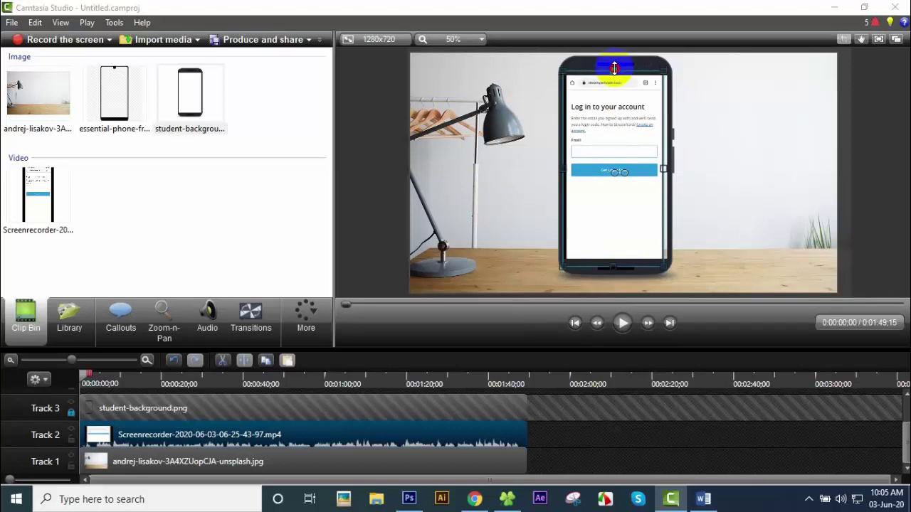
drag(615, 135, 614, 144)
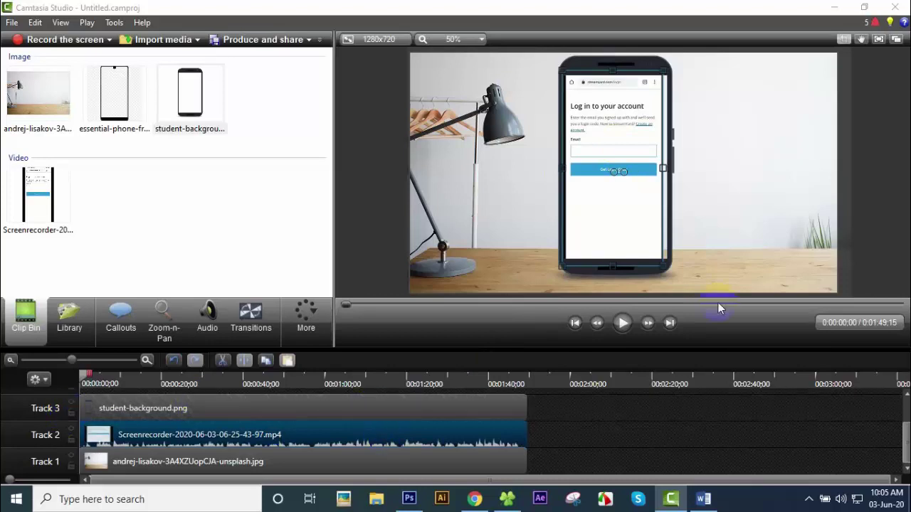
Try adjusting the crop on the right side of the phone frame and of the screen recording.
click(482, 415)
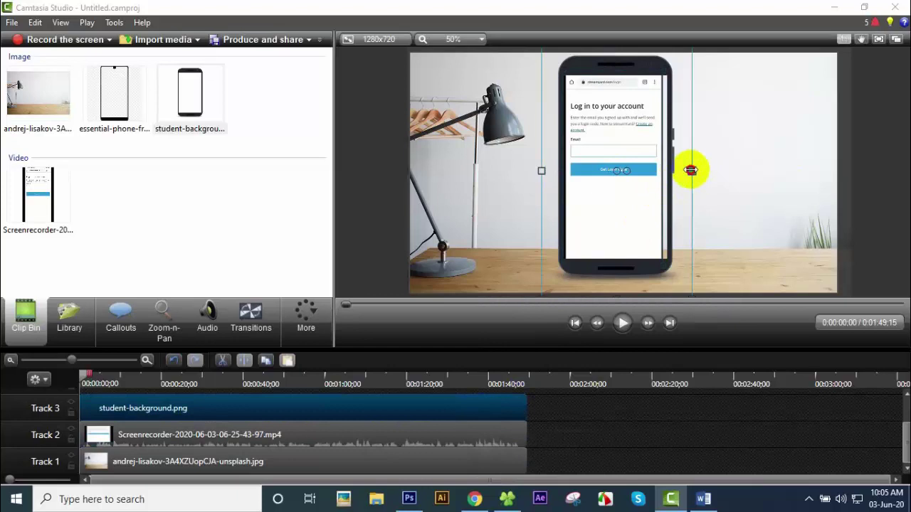
mouse_move(691, 170)
mouse_down()
mouse_move(681, 170)
mouse_move(688, 175)
mouse_up()
click(429, 438)
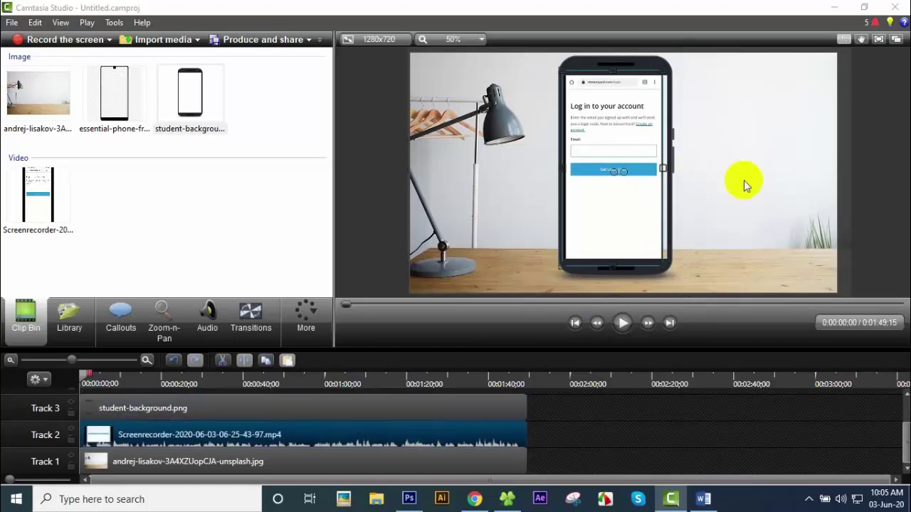
drag(662, 169, 663, 170)
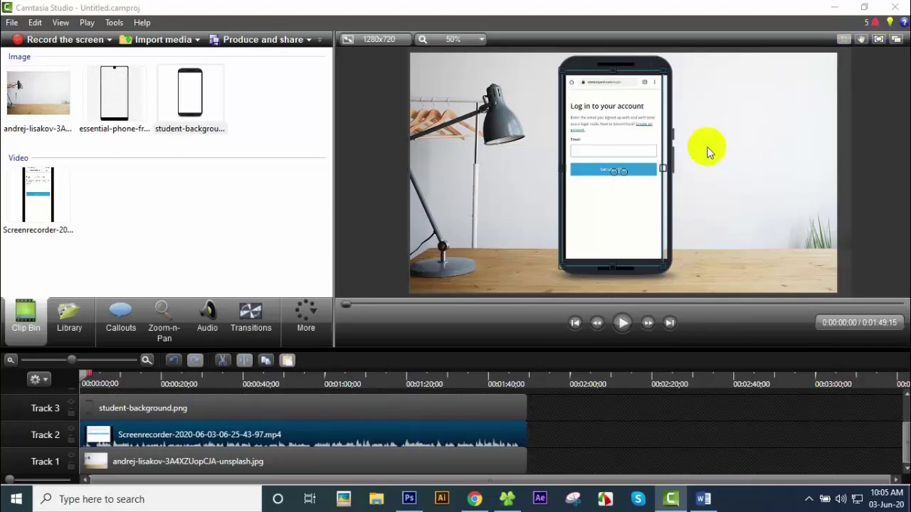
Turn off crop mode and stretch the screen recording slightly to the right to fill the phone's display area.
click(851, 42)
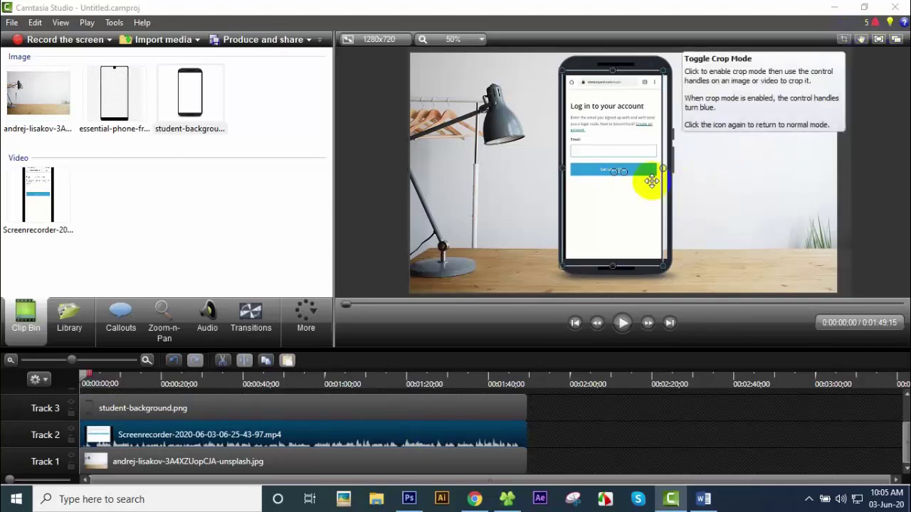
drag(662, 169, 669, 169)
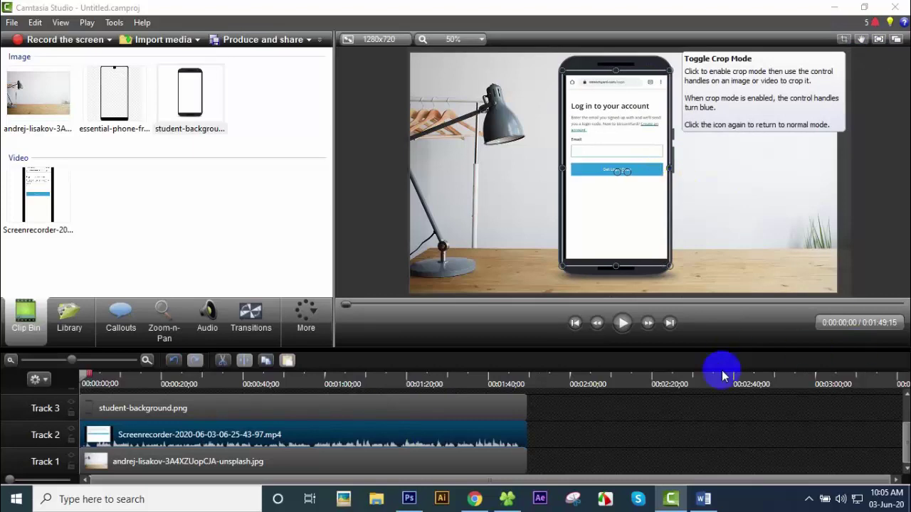
click(700, 440)
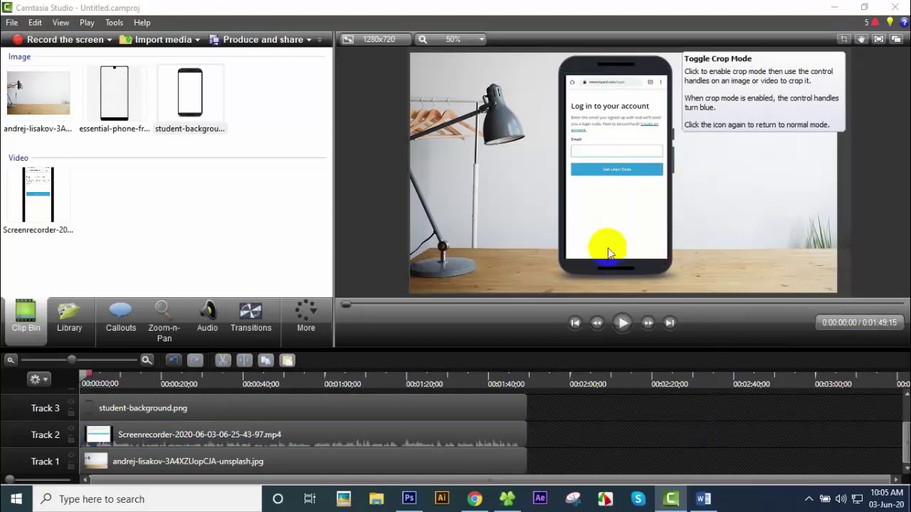
Play the first two seconds of the timeline and inspect the screen recording inside the phone frame.
scroll(629, 220, down, 1)
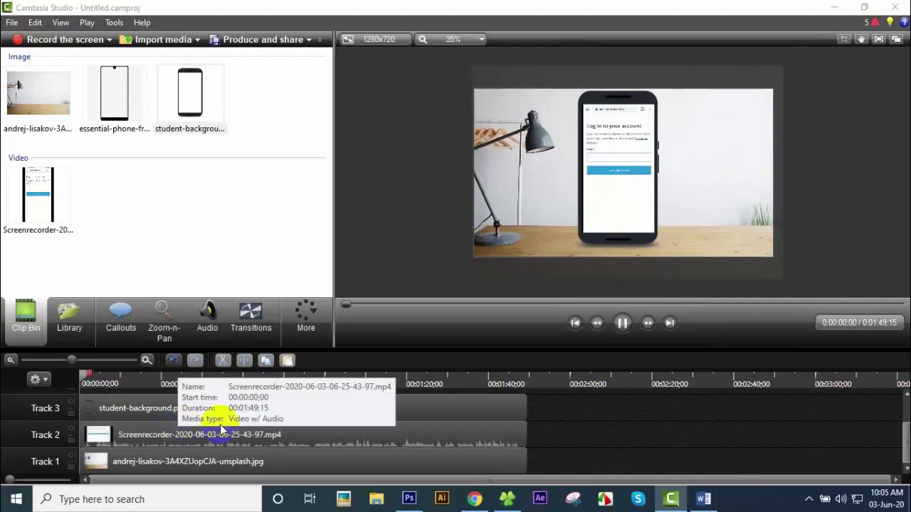
key(space)
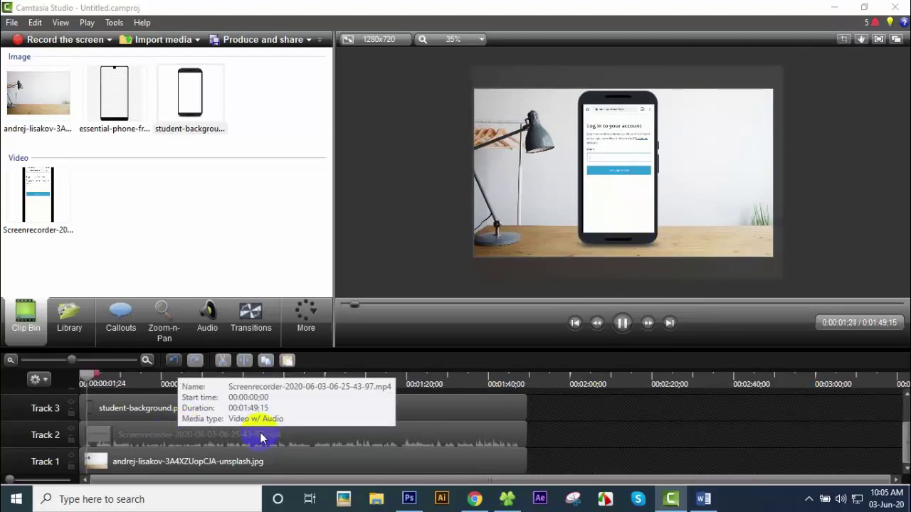
key(space)
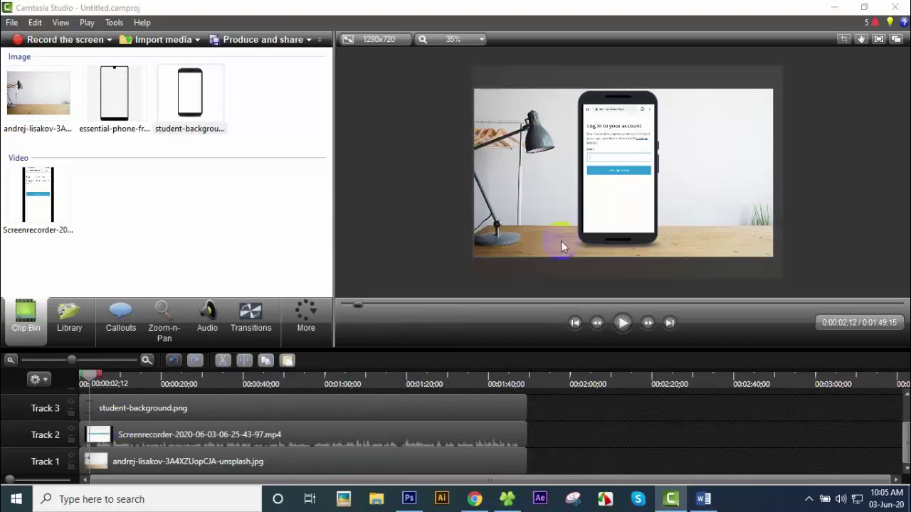
scroll(623, 136, up, 2)
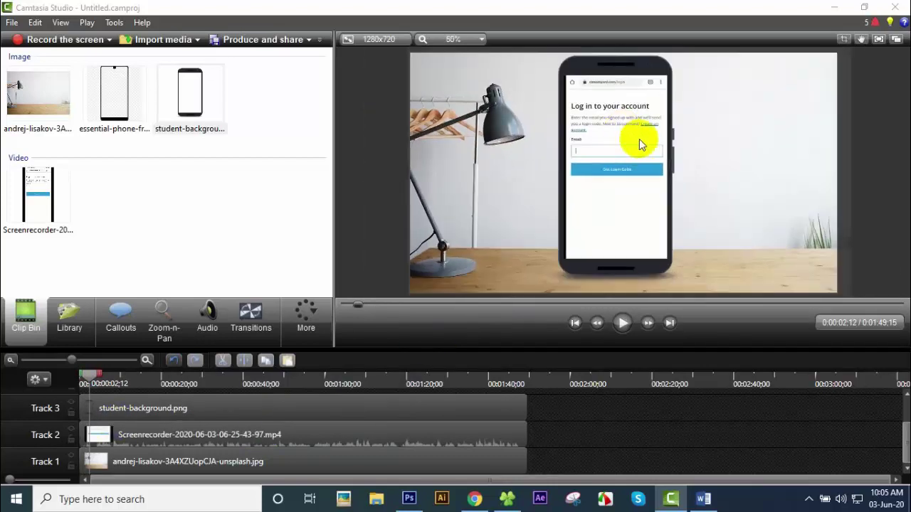
Add a zoom-in at 0:00:20;25 that frames the address bar at the top of the phone at 79% scale.
click(611, 84)
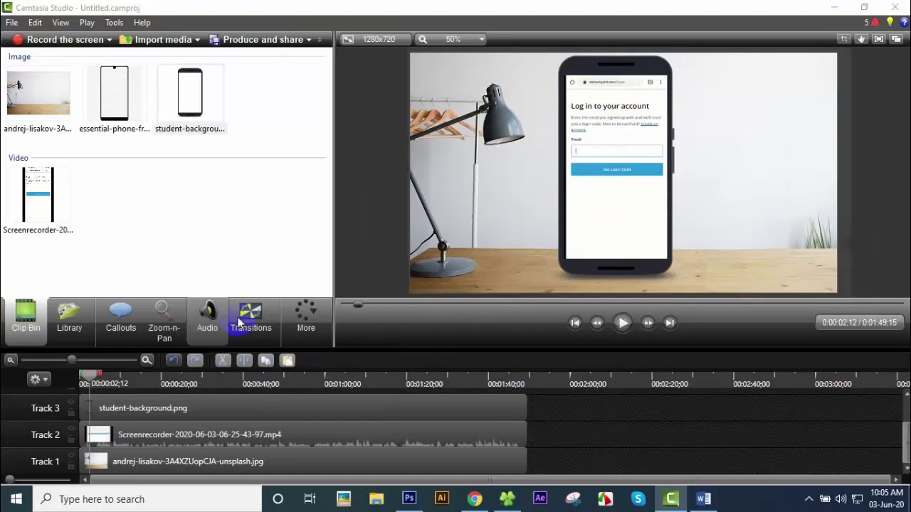
click(91, 375)
drag(91, 375, 165, 396)
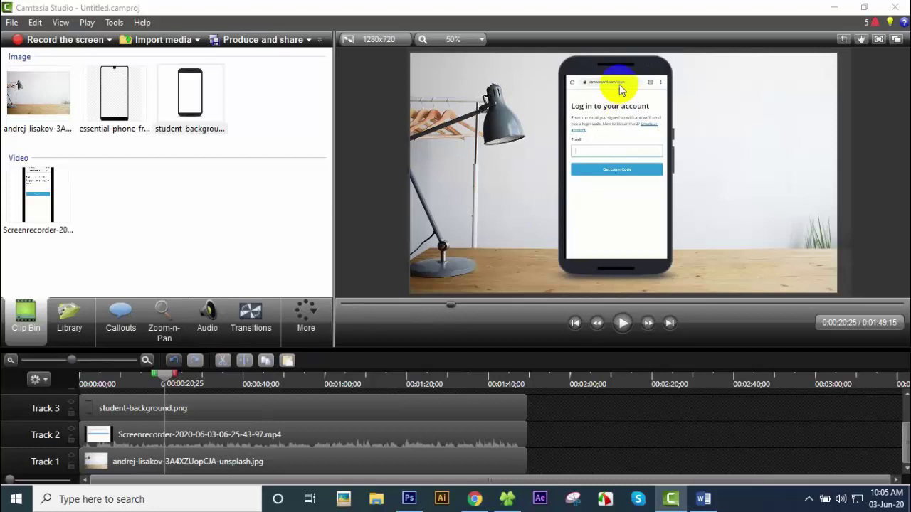
click(164, 318)
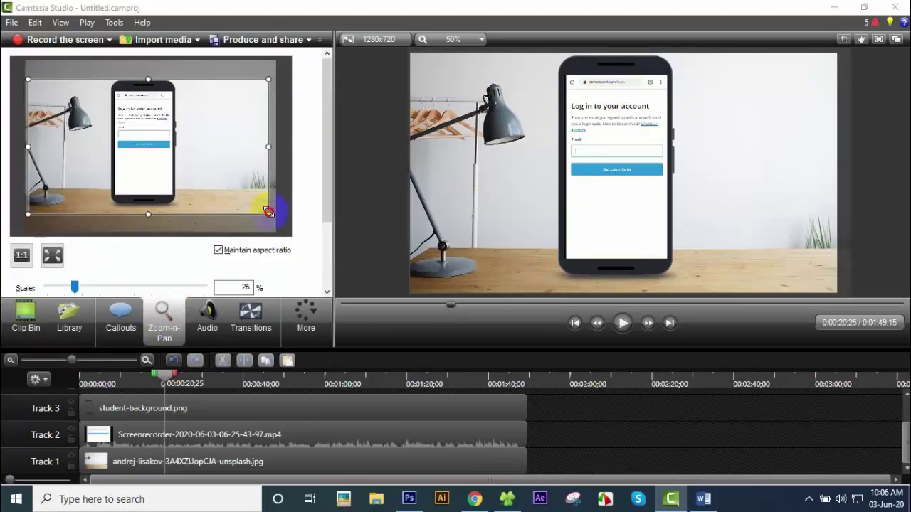
drag(268, 212, 171, 148)
drag(29, 158, 143, 122)
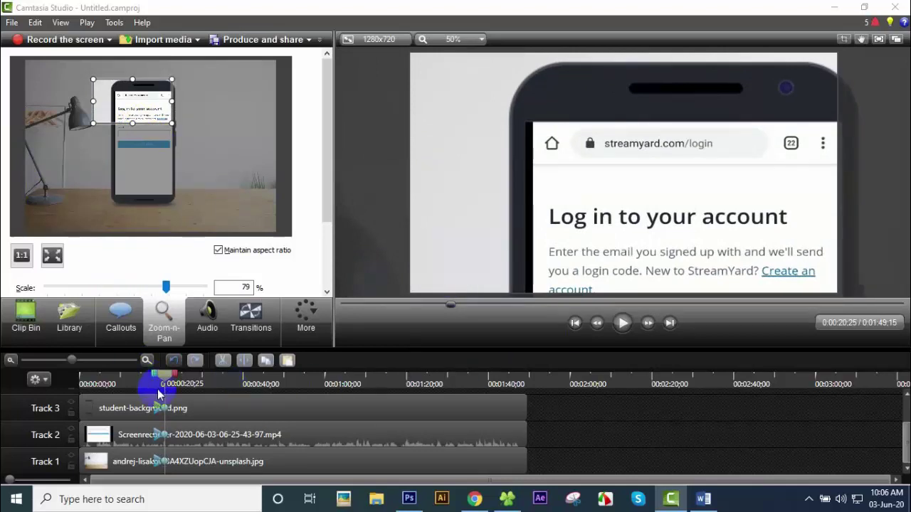
Play on to 0:00:25;23 and add a zoom-out there by enlarging the zoom frame to 28% scale.
click(622, 322)
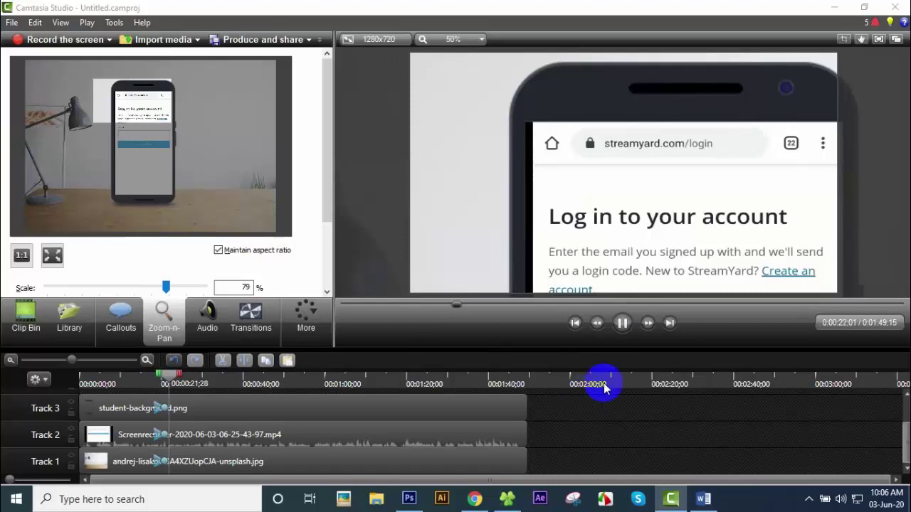
click(623, 324)
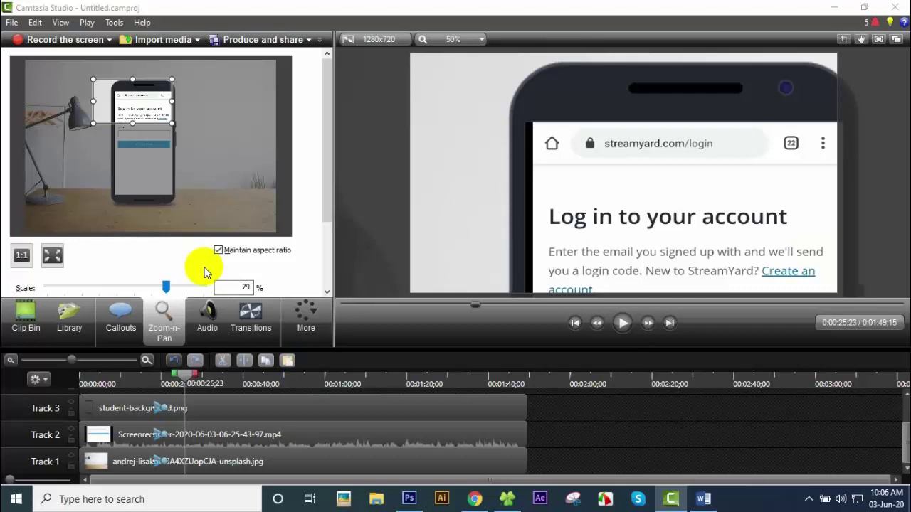
click(153, 218)
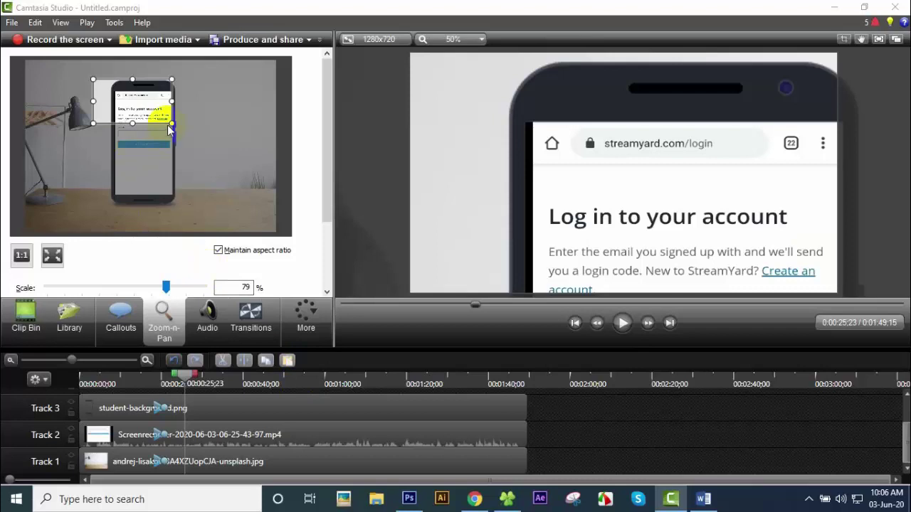
drag(174, 125, 225, 179)
drag(93, 77, 54, 61)
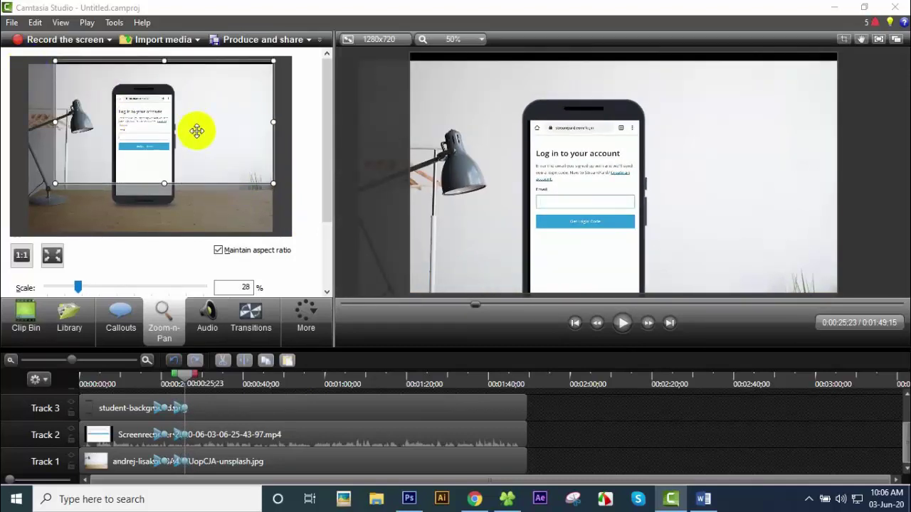
Reposition and resize the zoom-out frame to 24% scale so it covers the whole phone and most of the background.
drag(196, 131, 167, 132)
mouse_move(247, 186)
mouse_down()
mouse_move(245, 199)
mouse_move(264, 214)
mouse_move(241, 202)
mouse_up()
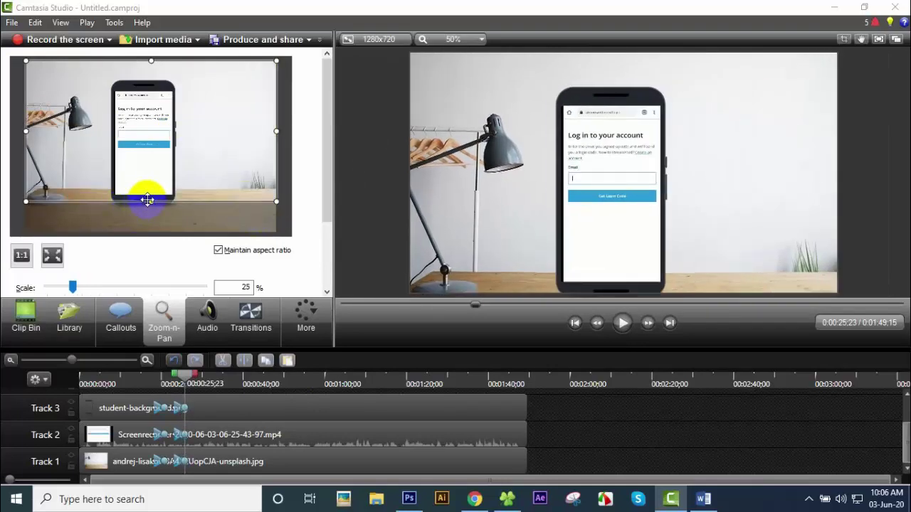
drag(151, 200, 151, 208)
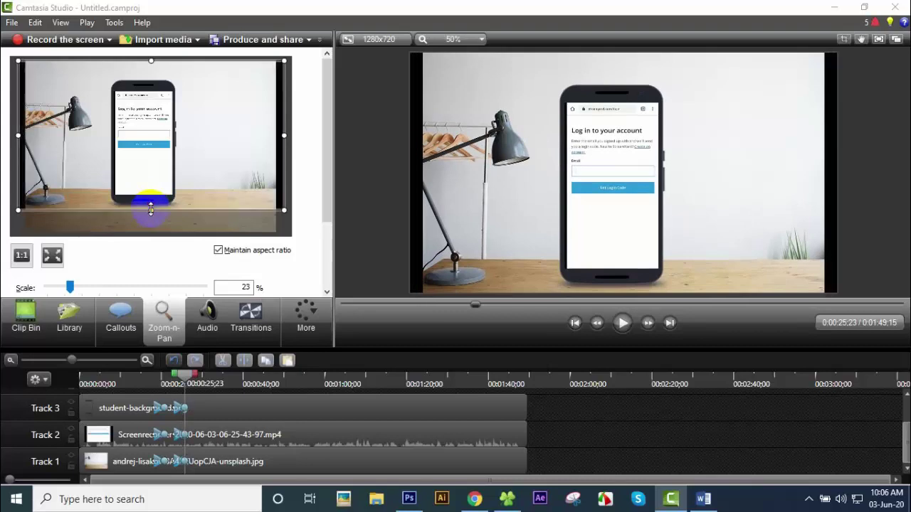
mouse_move(189, 105)
mouse_down()
mouse_move(203, 116)
mouse_move(194, 121)
mouse_up()
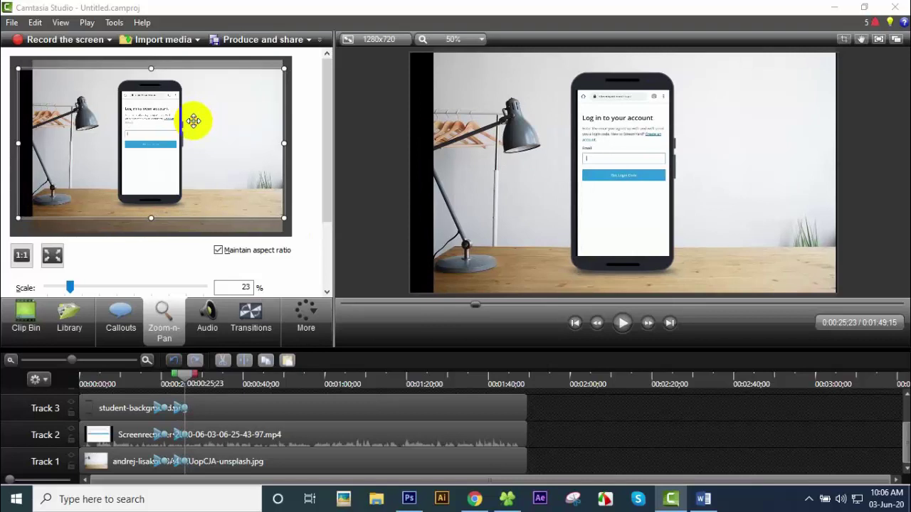
drag(17, 143, 28, 143)
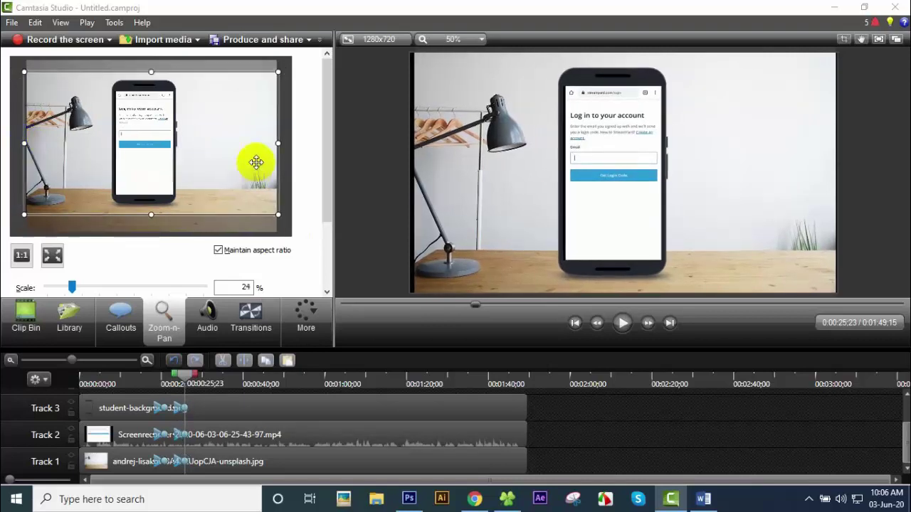
drag(278, 143, 277, 143)
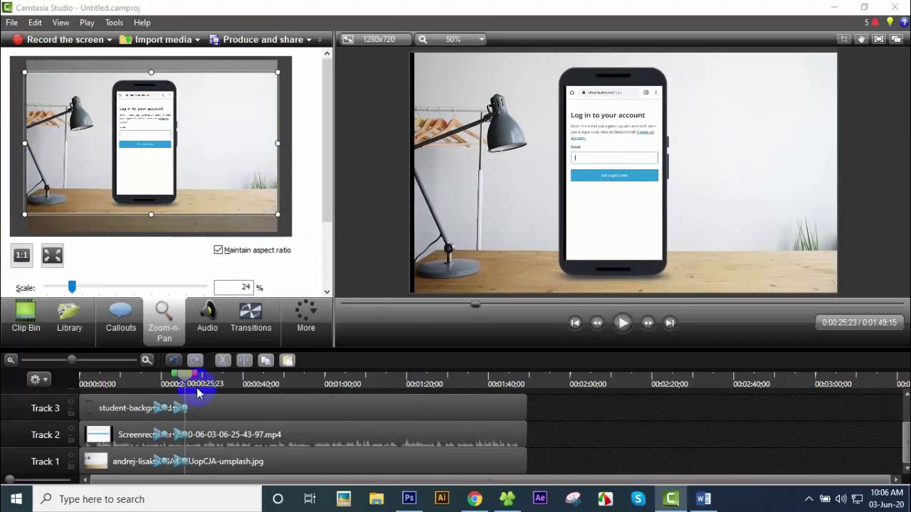
Play back the zoom-in and zoom-out section from about 17 seconds and return the playhead to 0:00:17;14.
drag(189, 381, 150, 383)
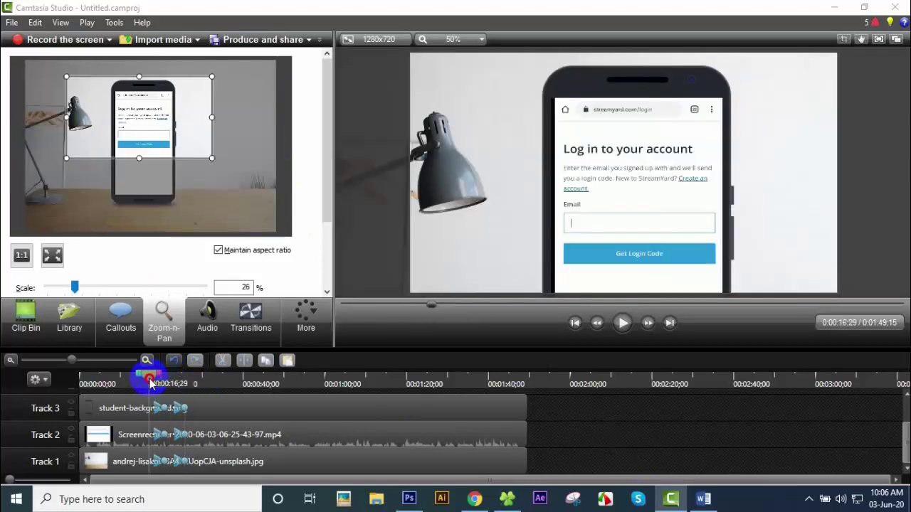
mouse_move(225, 446)
mouse_down()
mouse_move(274, 443)
mouse_move(270, 431)
mouse_move(189, 456)
mouse_move(216, 436)
mouse_move(231, 459)
mouse_move(296, 470)
mouse_up()
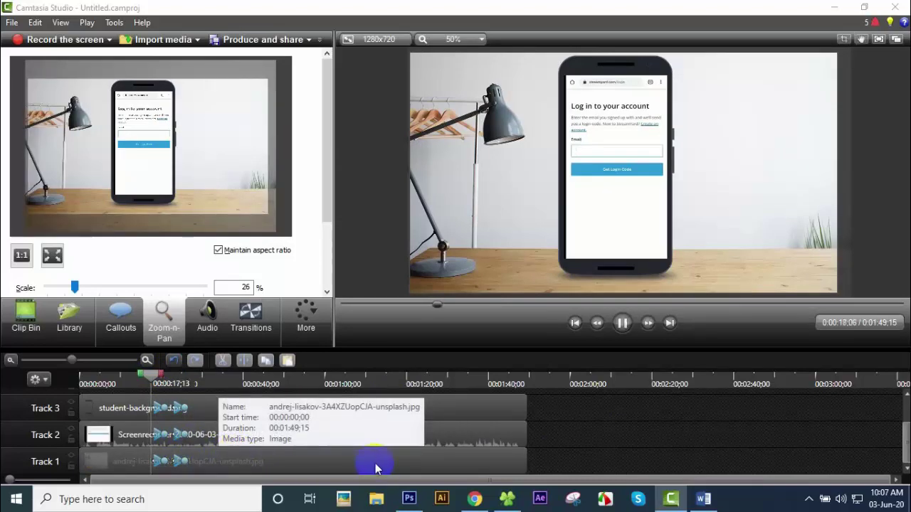
drag(375, 461, 354, 440)
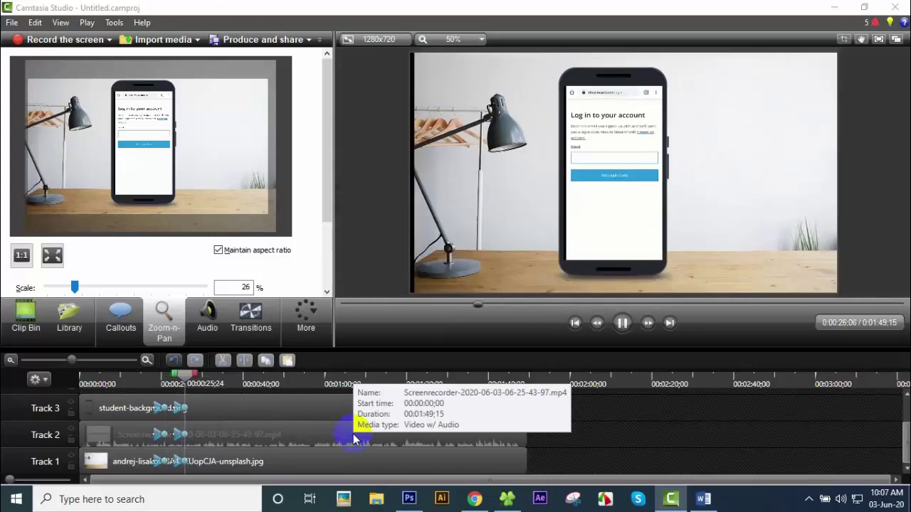
drag(353, 437, 353, 434)
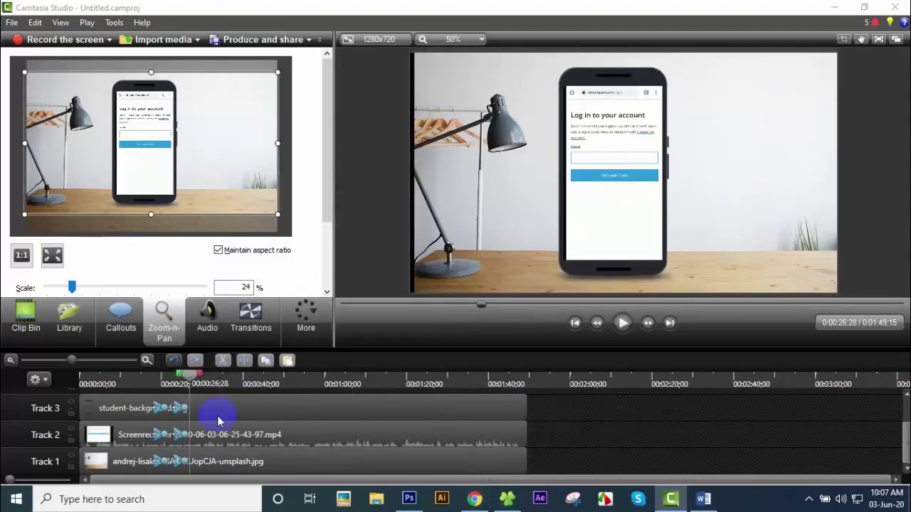
drag(190, 383, 152, 385)
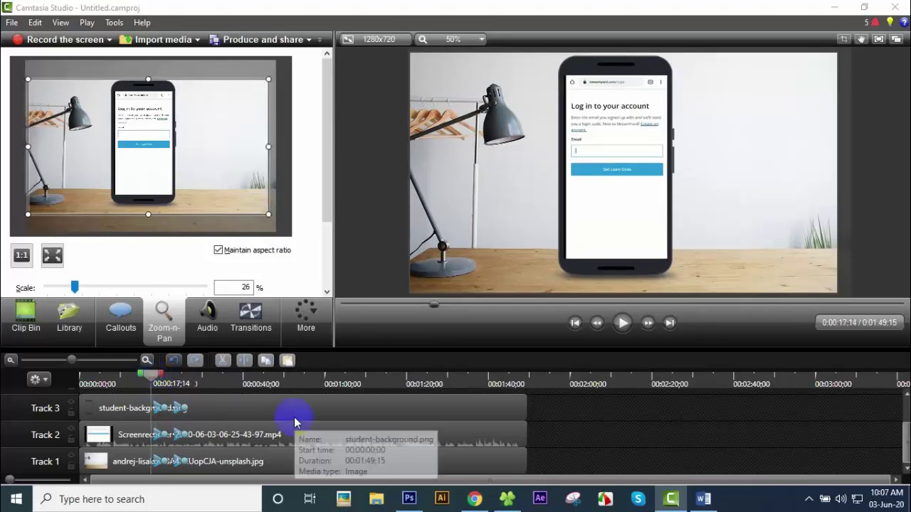
Add a Sketch Motion rectangle callout at 0:00:21;16, while the phone is zoomed in.
click(121, 324)
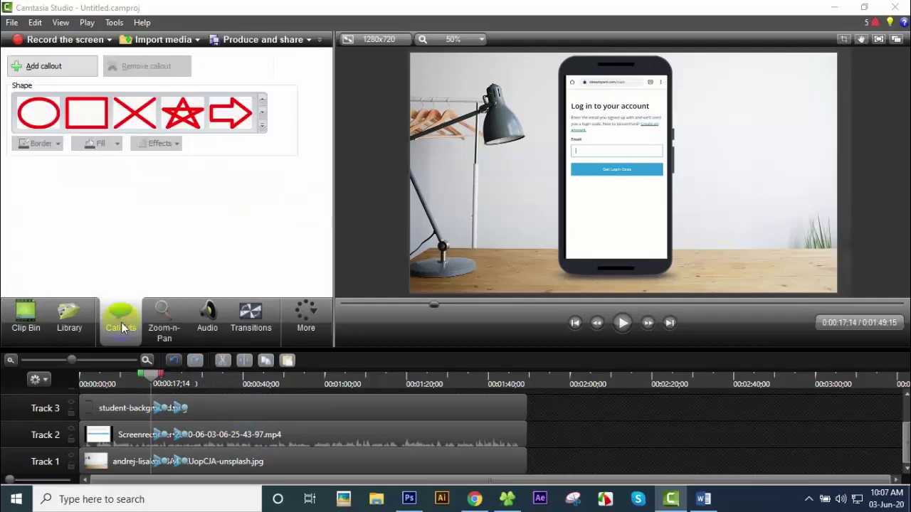
click(262, 127)
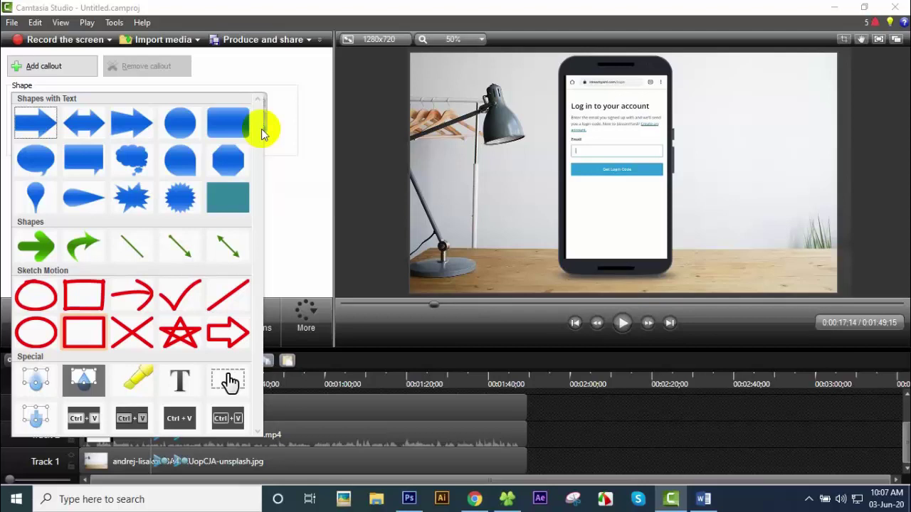
click(101, 298)
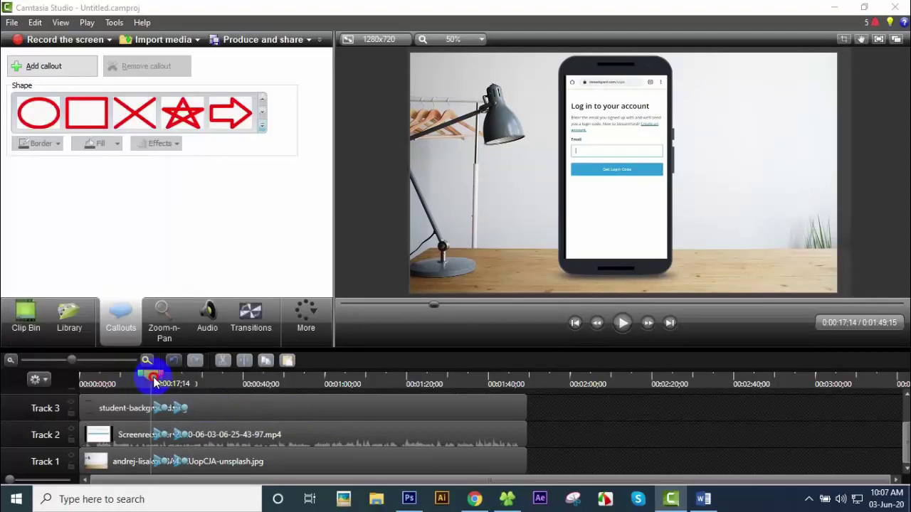
drag(155, 382, 163, 383)
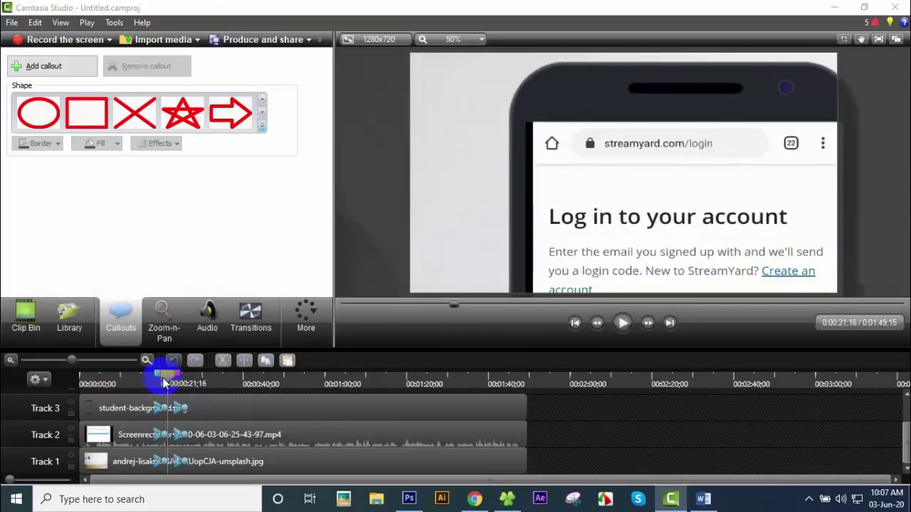
click(261, 128)
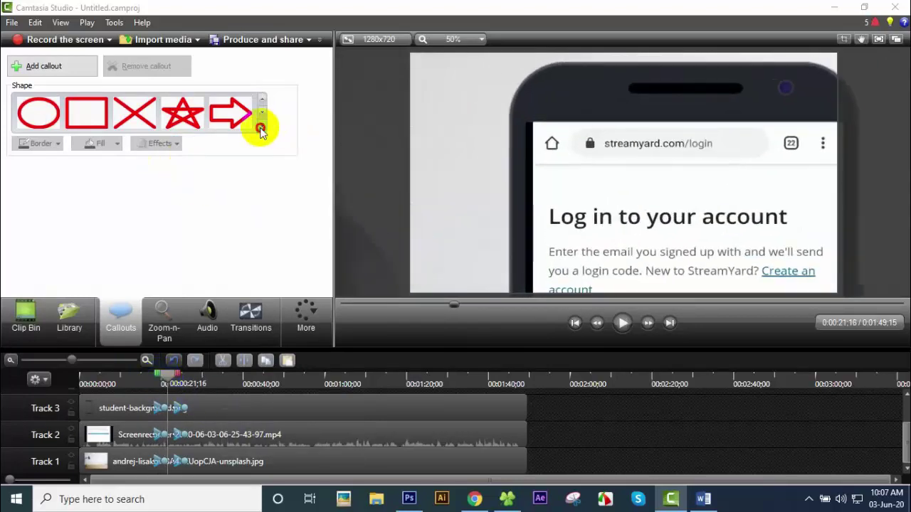
click(83, 292)
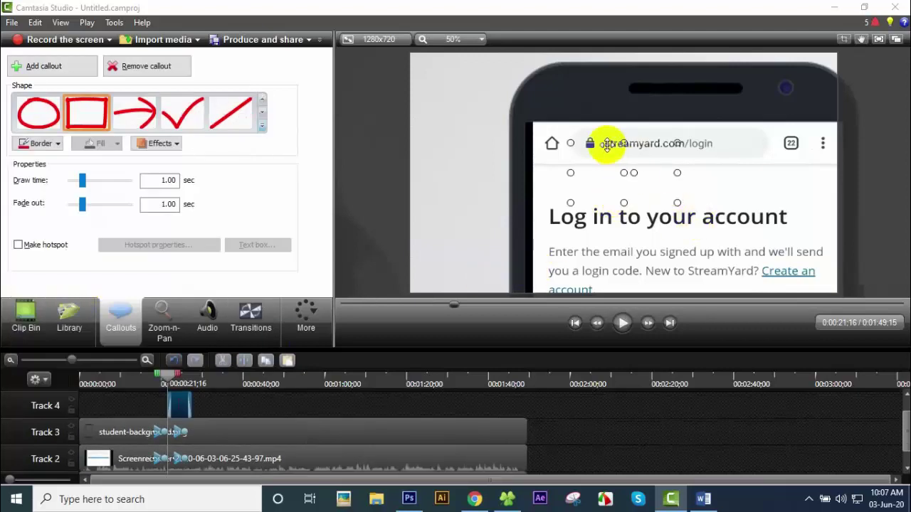
Fit the rectangle callout around the phone's address bar and shorten its duration to about 3 seconds.
drag(636, 205, 773, 143)
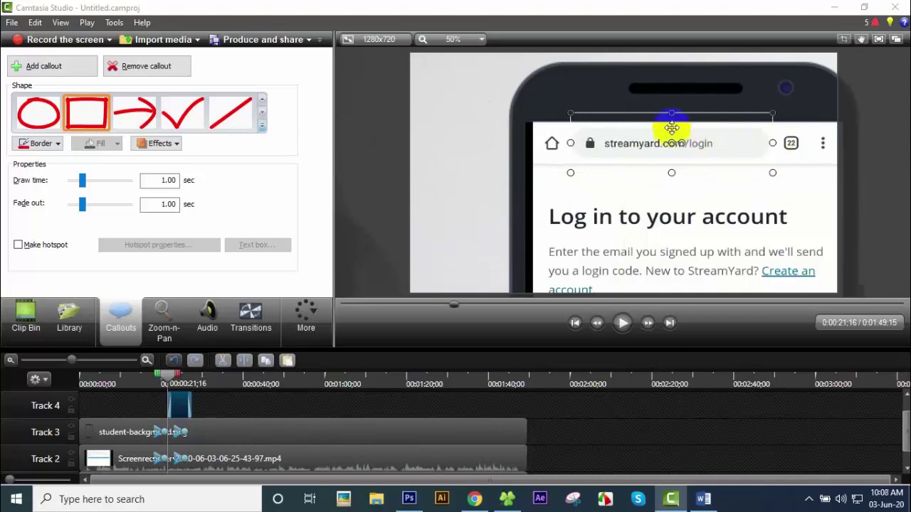
drag(672, 114, 671, 127)
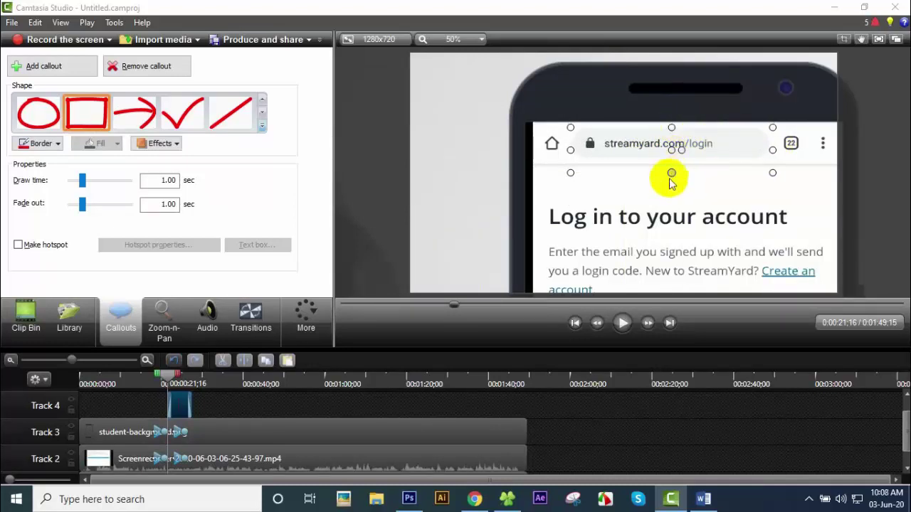
drag(671, 172, 669, 164)
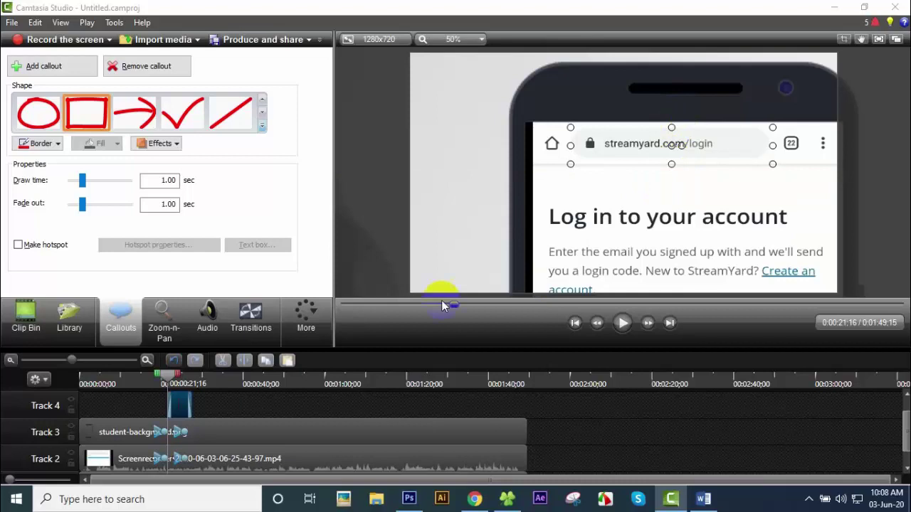
click(183, 402)
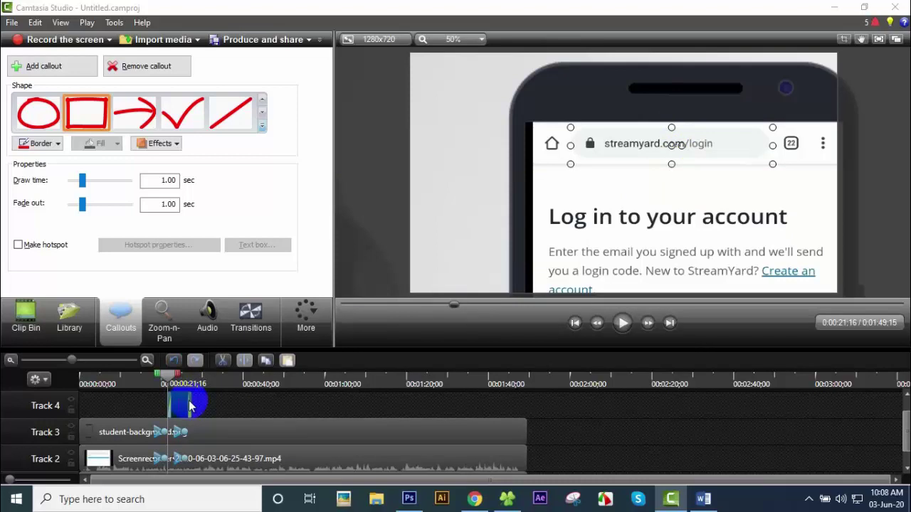
click(187, 406)
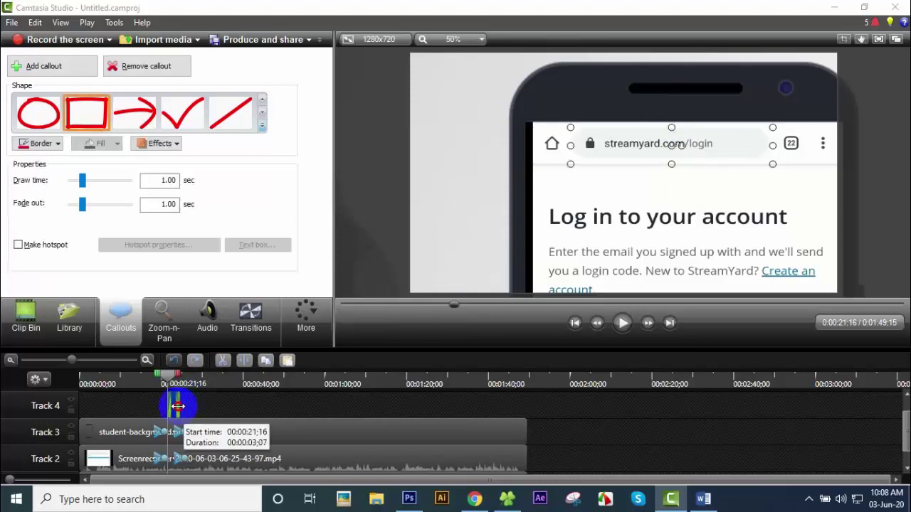
Play the section with the rectangle callout, then replay it from 0:00:16;10 to check the callout and zoom timing.
key(space)
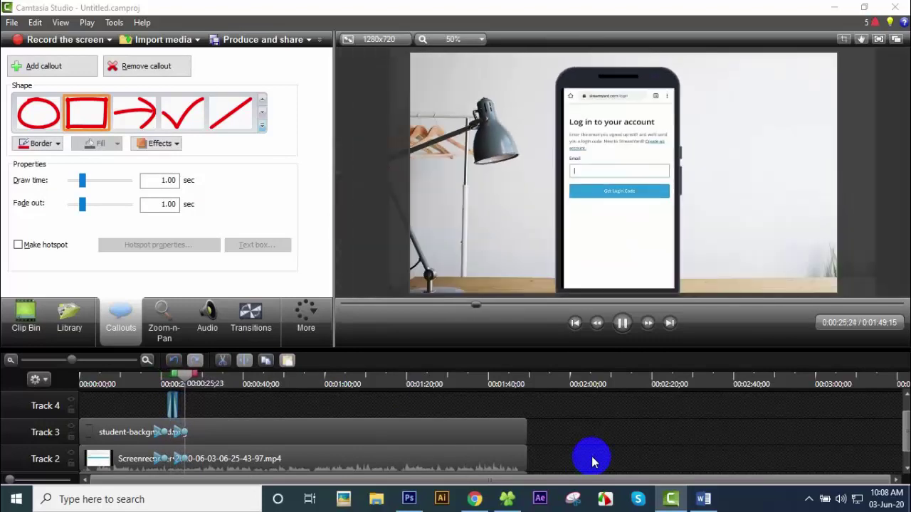
key(space)
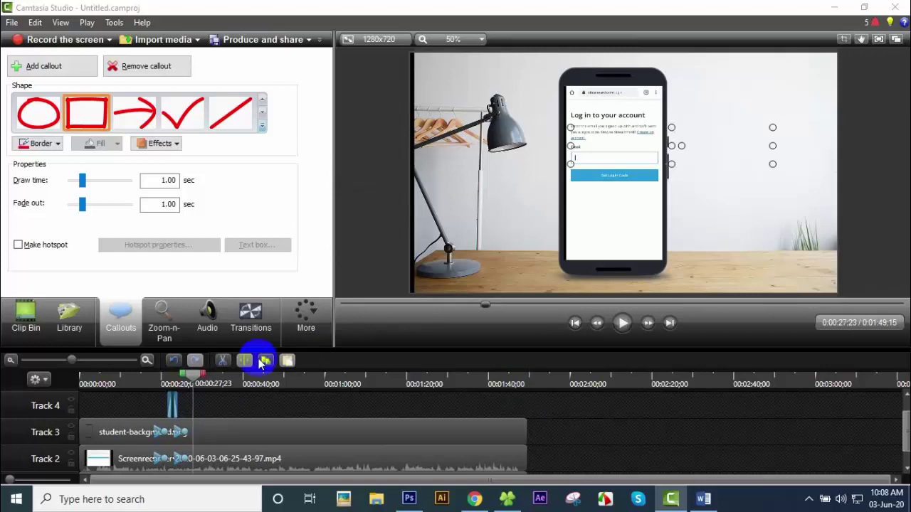
drag(191, 375, 146, 384)
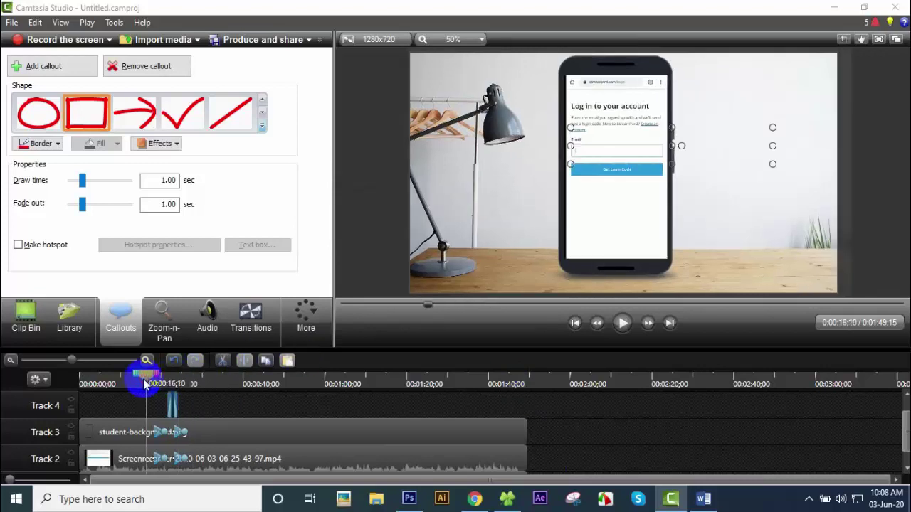
key(space)
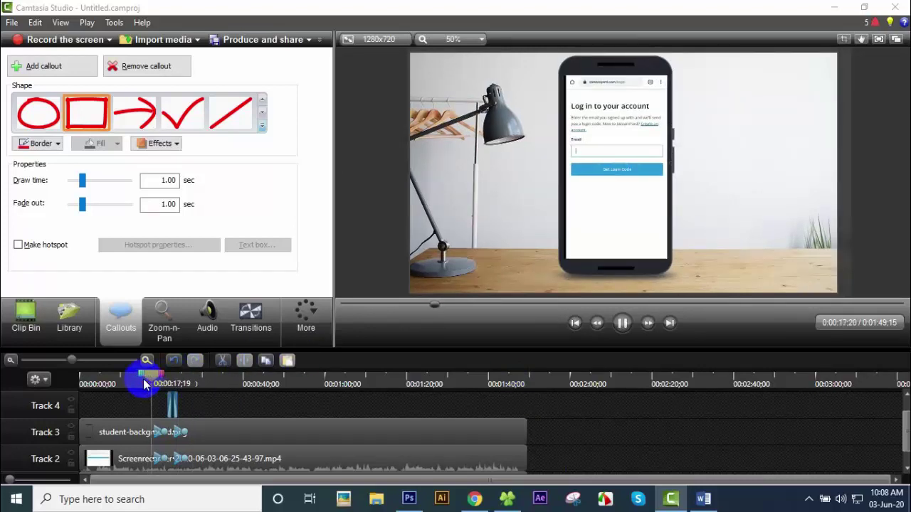